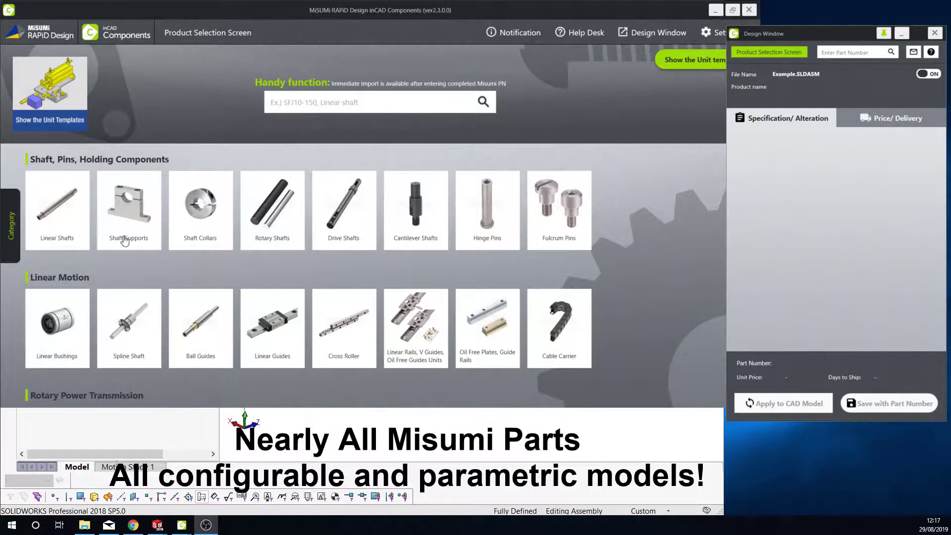
Step: Search MISUMI inCAD Components for 'flanged idler' to reach the Timing Pulleys, Idlers page
{"action": "left_click", "coordinate": [310, 103]}
{"action": "type", "text": "flanged"}
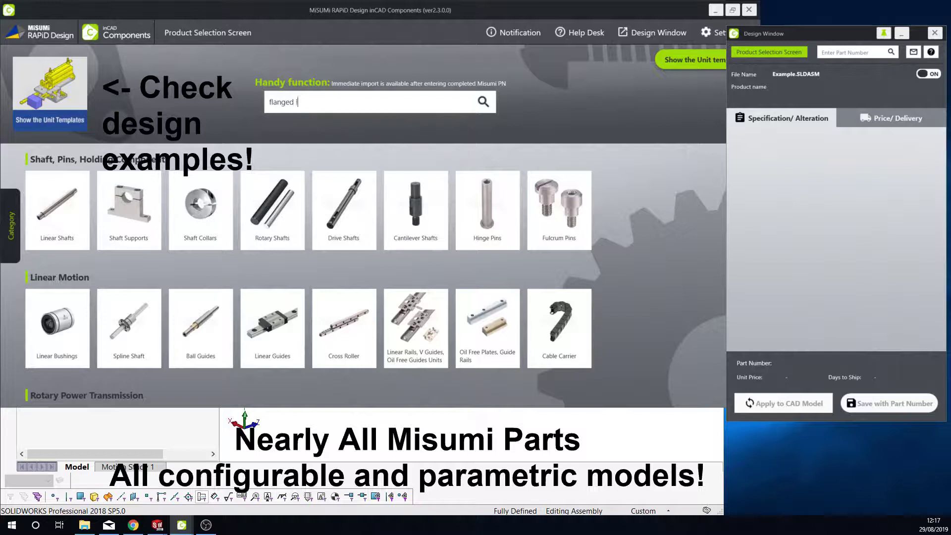
{"action": "type", "text": "r"}
{"action": "key", "text": "Return"}
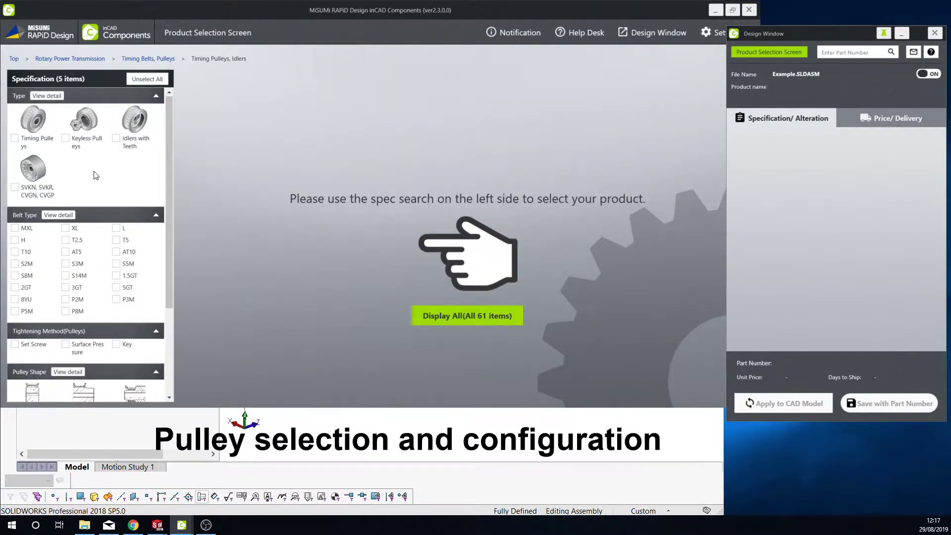
Step: Filter to AT10 Idlers with Teeth and import the Both Sides Bearing Type idler
{"action": "left_click", "coordinate": [115, 139]}
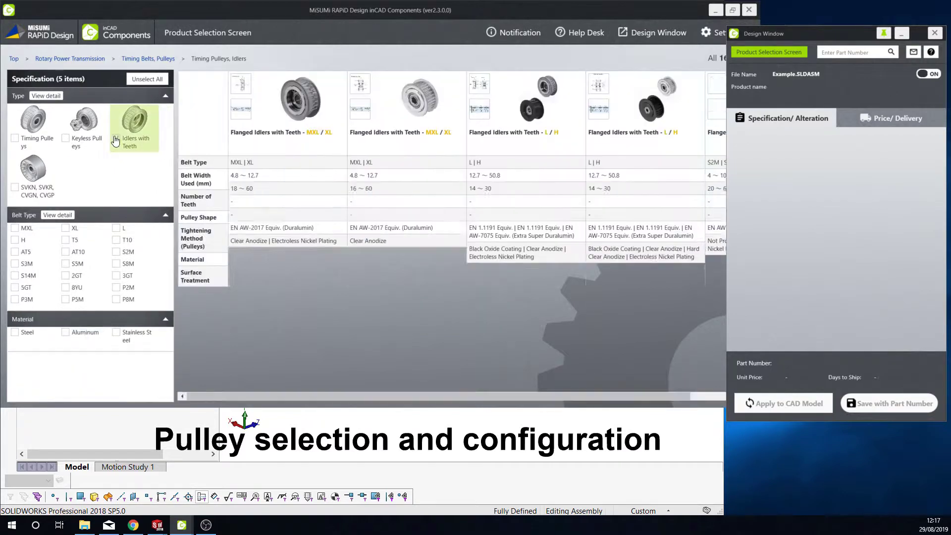
{"action": "left_click", "coordinate": [74, 252]}
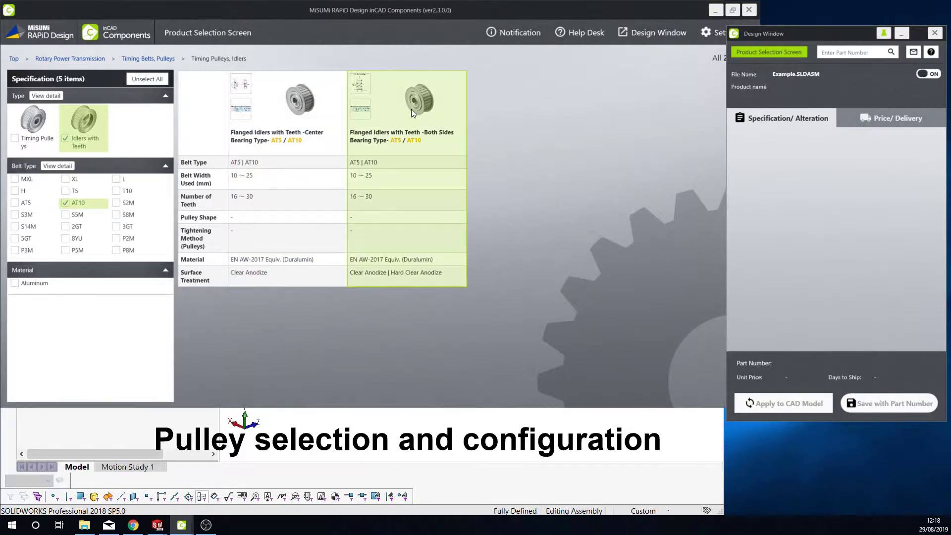
{"action": "left_click", "coordinate": [411, 110]}
{"action": "left_click", "coordinate": [327, 335]}
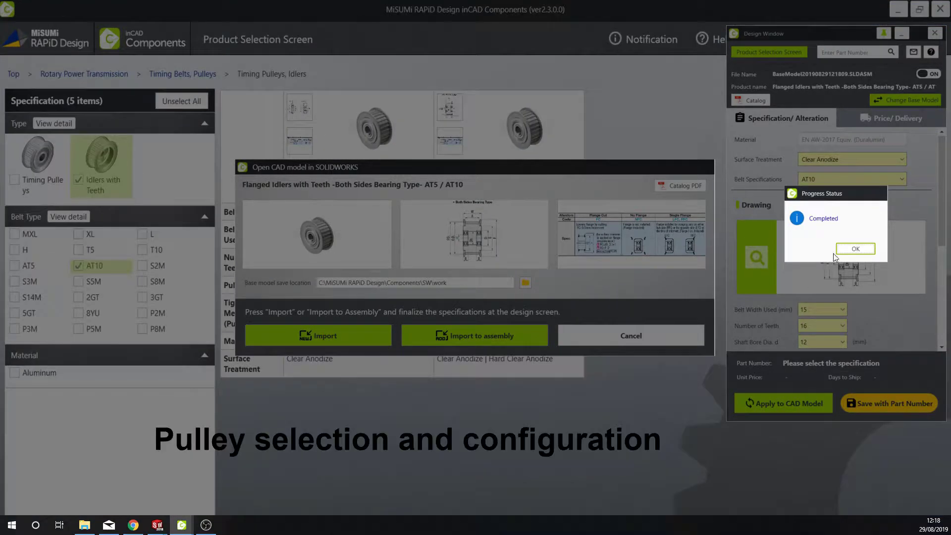
{"action": "left_click", "coordinate": [853, 249]}
Step: Dismiss the Notice and drawing preview popups over the idler model
{"action": "left_click", "coordinate": [520, 196]}
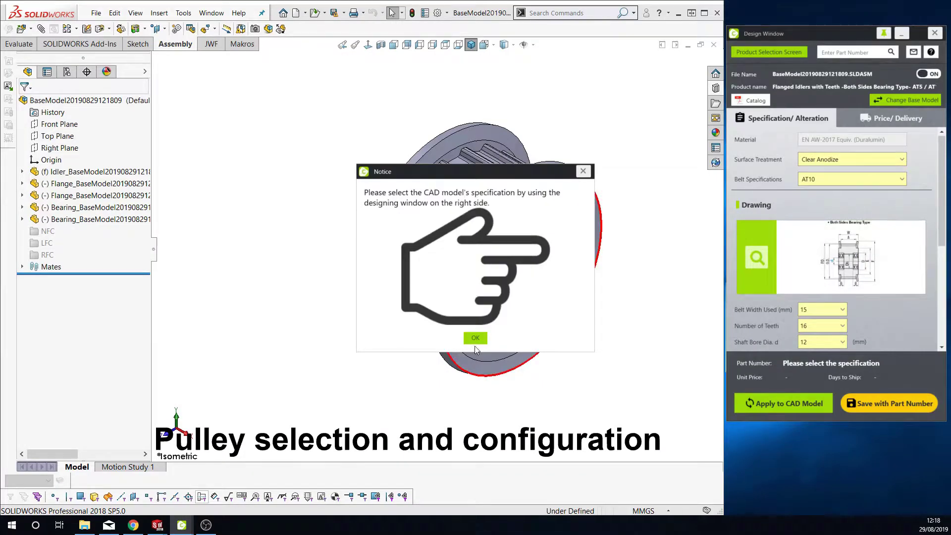
{"action": "left_click", "coordinate": [475, 337]}
{"action": "left_click", "coordinate": [529, 200]}
{"action": "scroll", "coordinate": [833, 273], "scroll_direction": "down", "scroll_amount": 1}
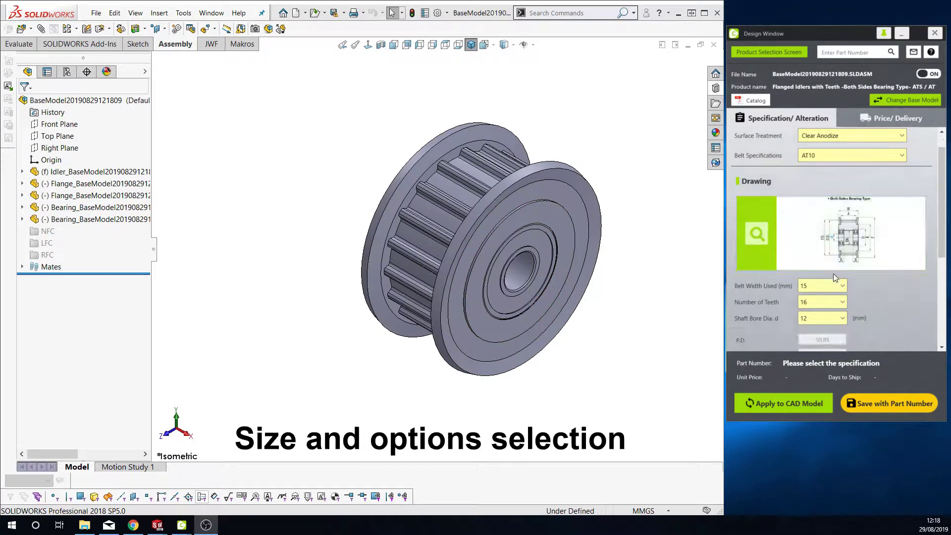
Step: Set belt width 25, 26 teeth and a 20 mm shaft bore, and apply them to the model
{"action": "left_click", "coordinate": [832, 288]}
{"action": "left_click", "coordinate": [826, 308]}
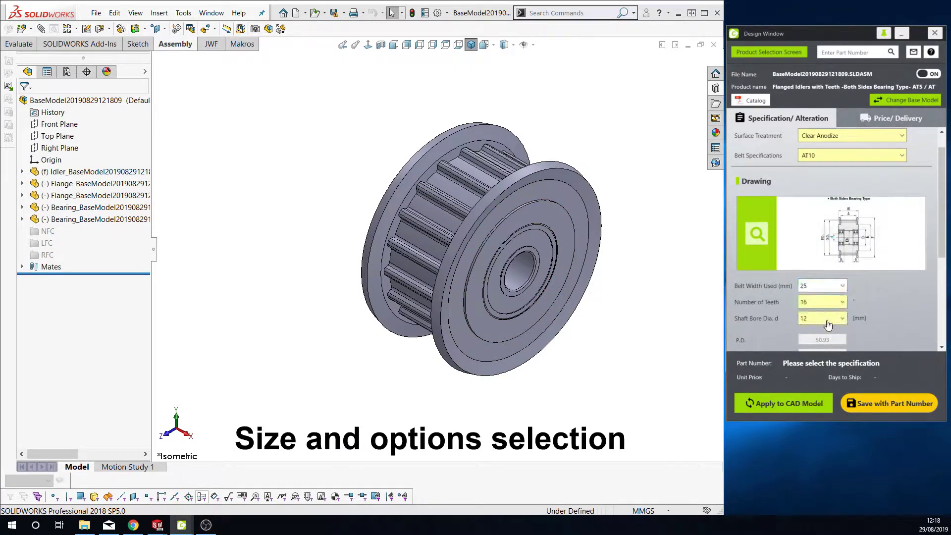
{"action": "left_click", "coordinate": [827, 307]}
{"action": "left_click", "coordinate": [819, 347]}
{"action": "left_click", "coordinate": [825, 319]}
{"action": "scroll", "coordinate": [895, 305], "scroll_direction": "down", "scroll_amount": 1}
{"action": "scroll", "coordinate": [895, 305], "scroll_direction": "down", "scroll_amount": 2}
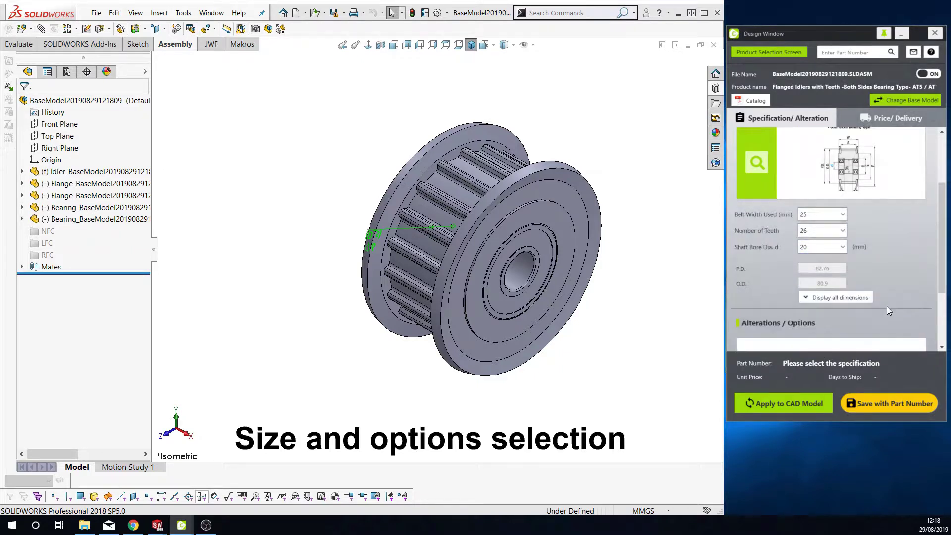
{"action": "scroll", "coordinate": [866, 307], "scroll_direction": "down", "scroll_amount": 1}
{"action": "scroll", "coordinate": [867, 307], "scroll_direction": "down", "scroll_amount": 1}
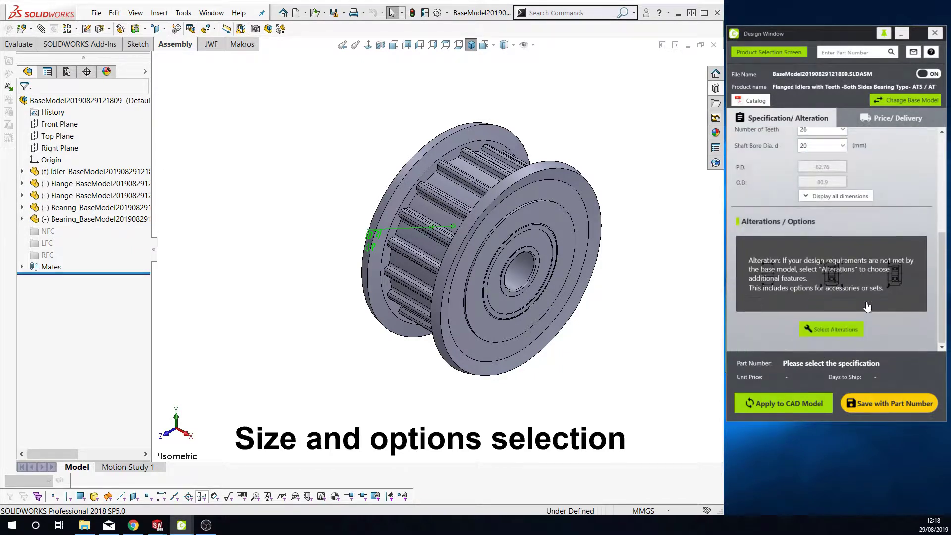
{"action": "left_click", "coordinate": [786, 404]}
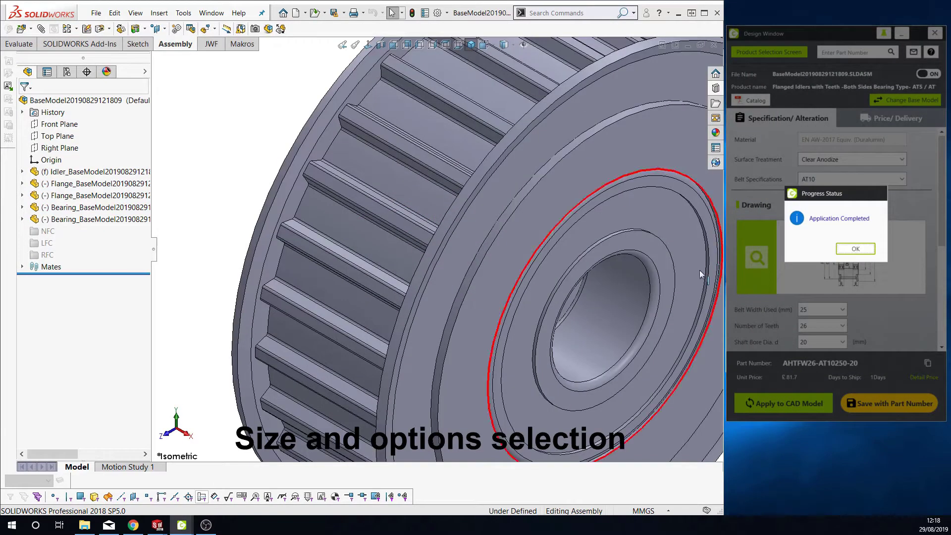
Step: Acknowledge the update and begin saving as part AHTFW26-AT10250-20
{"action": "scroll", "coordinate": [589, 267], "scroll_direction": "up", "scroll_amount": 2}
{"action": "scroll", "coordinate": [581, 254], "scroll_direction": "up", "scroll_amount": 2}
{"action": "left_click", "coordinate": [855, 248]}
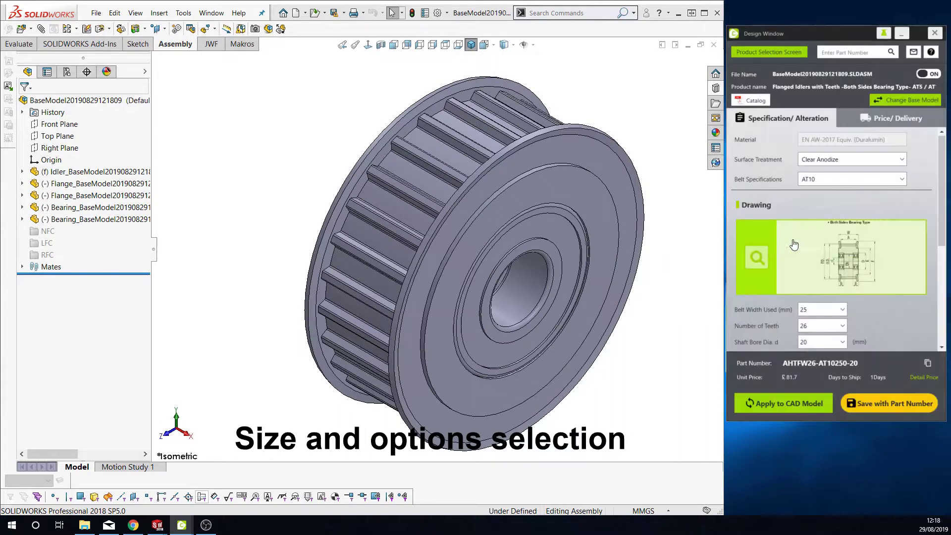
{"action": "left_click", "coordinate": [883, 409]}
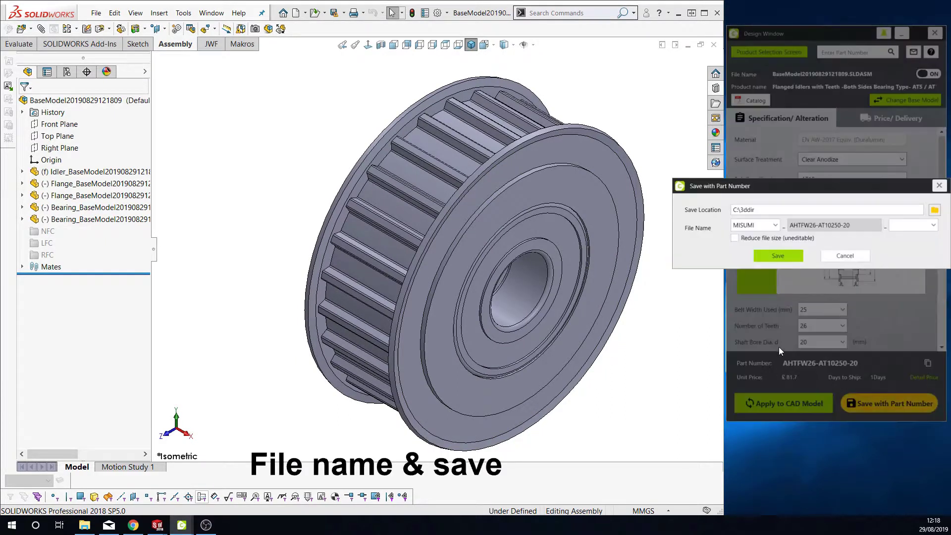
Step: Save the pulley files as MISUMI_AHTFW26-AT10250-20 and acknowledge completion
{"action": "left_click", "coordinate": [773, 261]}
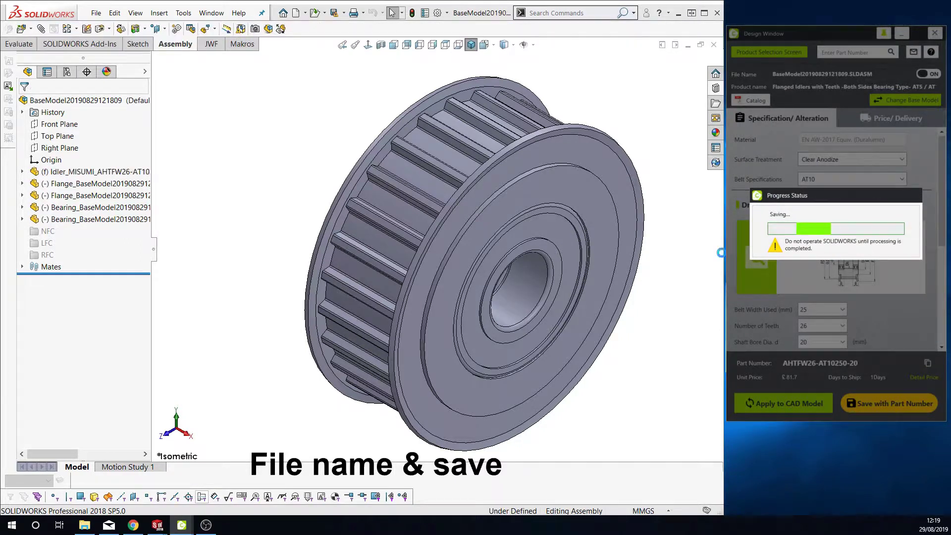
{"action": "left_click", "coordinate": [855, 249]}
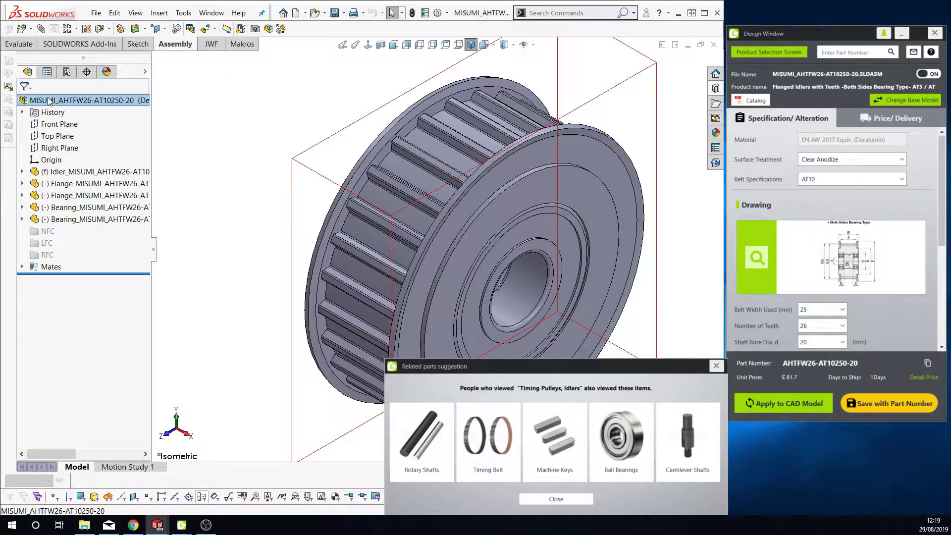
{"action": "left_click", "coordinate": [211, 12]}
{"action": "mouse_move", "coordinate": [267, 153]}
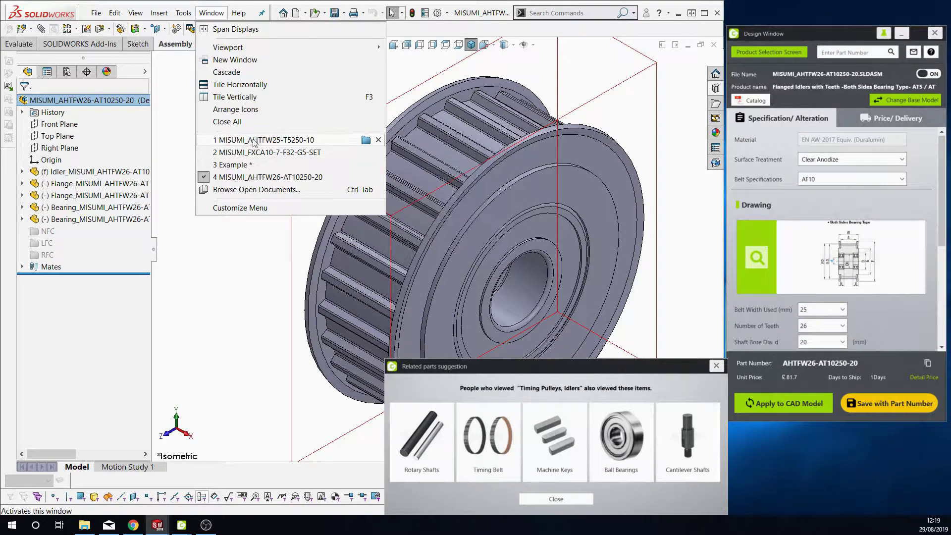
Step: Insert the pulley into '3 Example', placing it below and right of the lever plate
{"action": "left_click", "coordinate": [231, 165]}
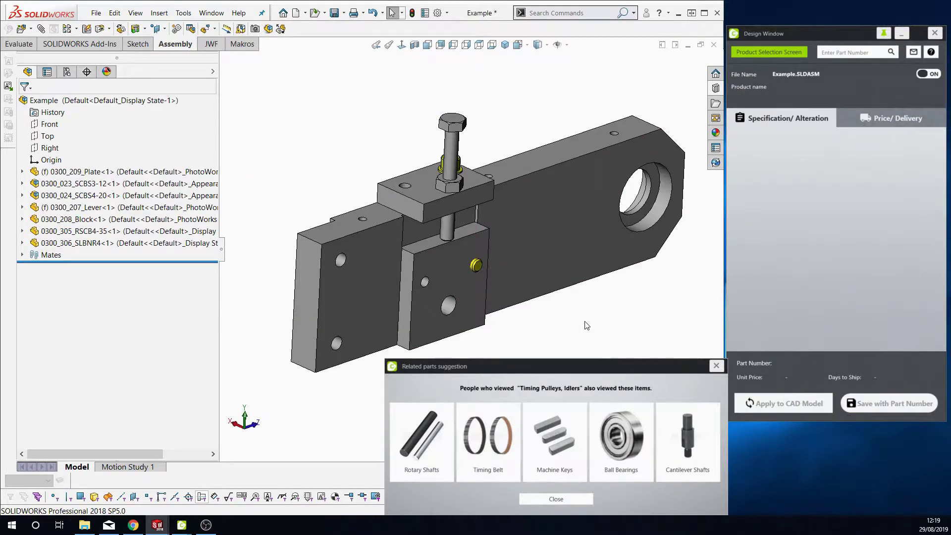
{"action": "left_click", "coordinate": [531, 256]}
{"action": "left_click_drag", "start_coordinate": [531, 256], "coordinate": [600, 275]}
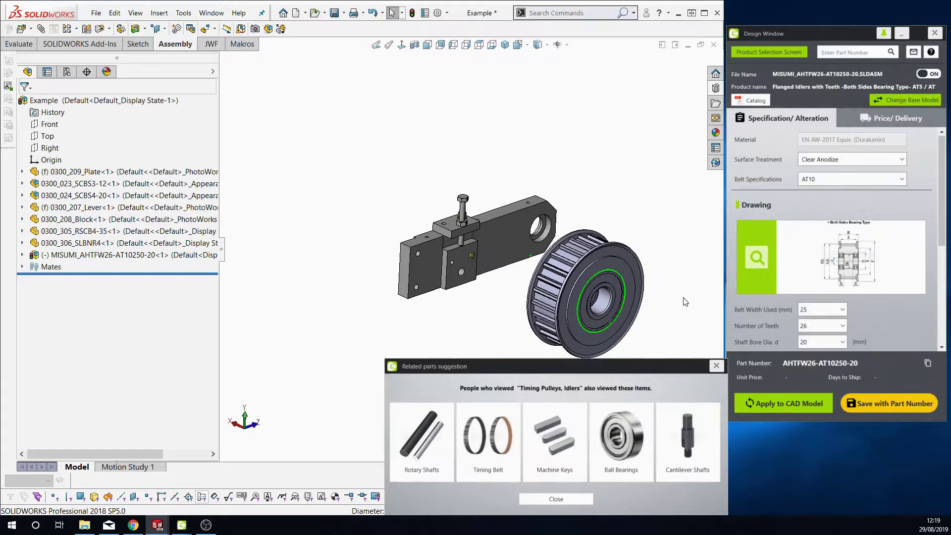
{"action": "left_click", "coordinate": [842, 52]}
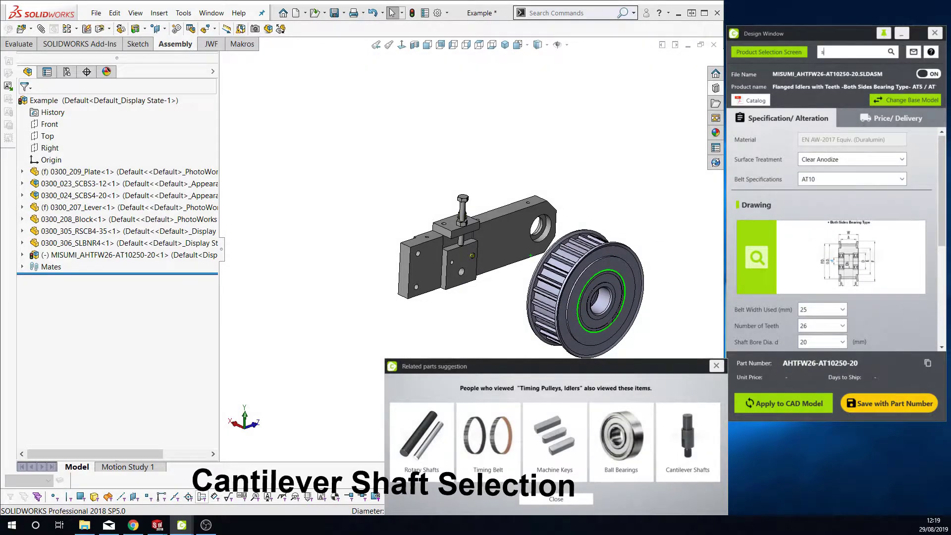
Step: Search shafts, open Cantilever Shafts and filter to threaded types with retaining ring grooves
{"action": "key", "text": "Return"}
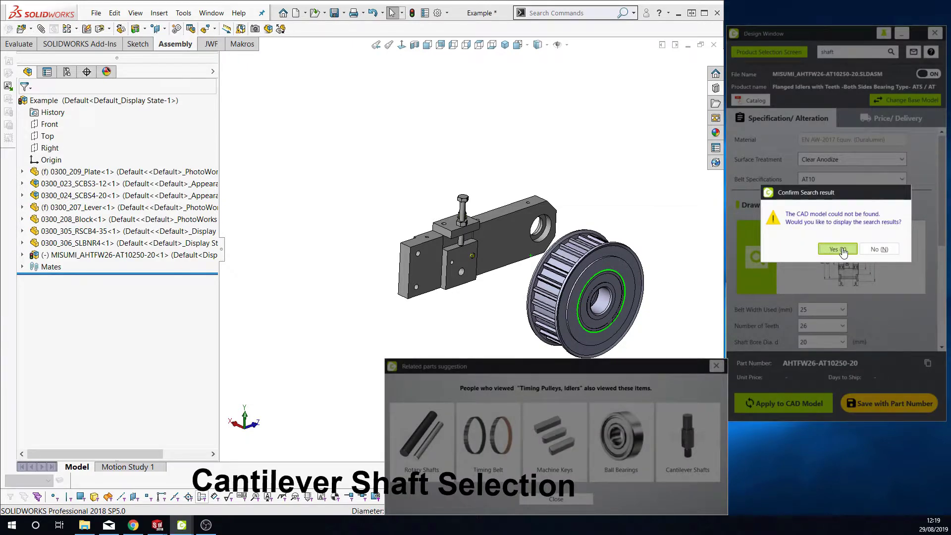
{"action": "left_click", "coordinate": [841, 251]}
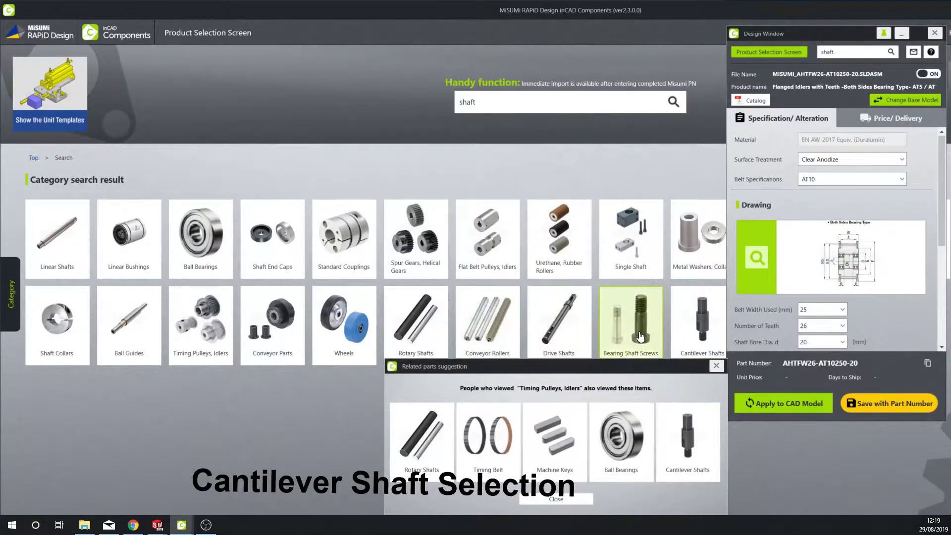
{"action": "left_click", "coordinate": [691, 328]}
{"action": "left_click", "coordinate": [717, 368]}
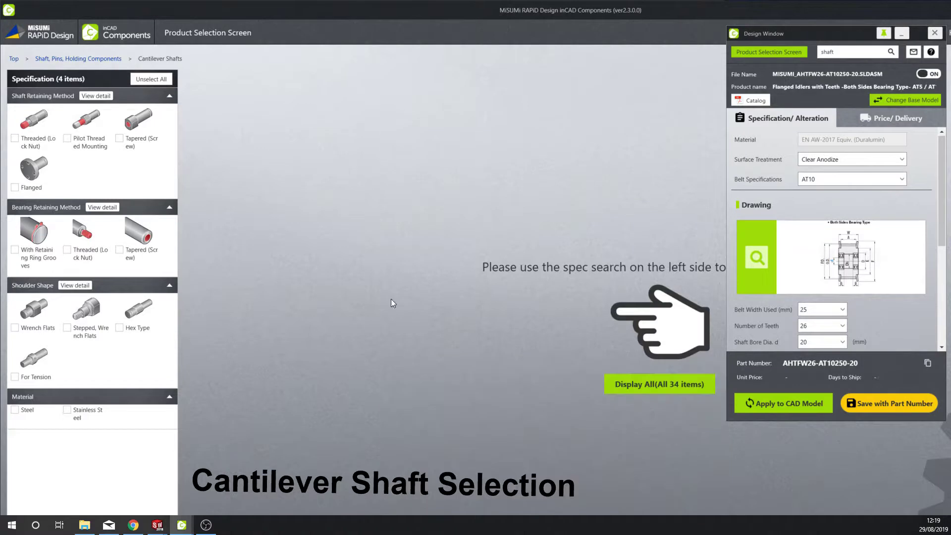
{"action": "left_click", "coordinate": [42, 132]}
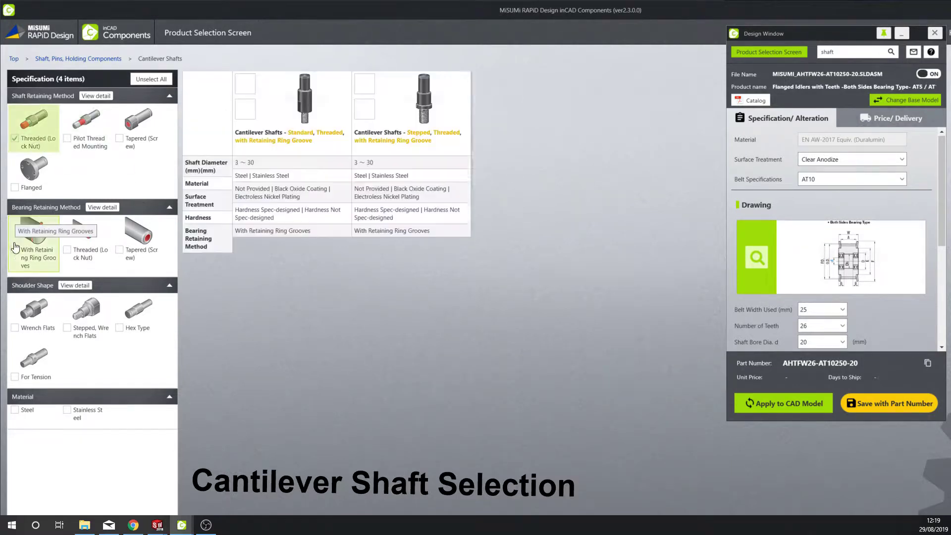
{"action": "left_click", "coordinate": [33, 233]}
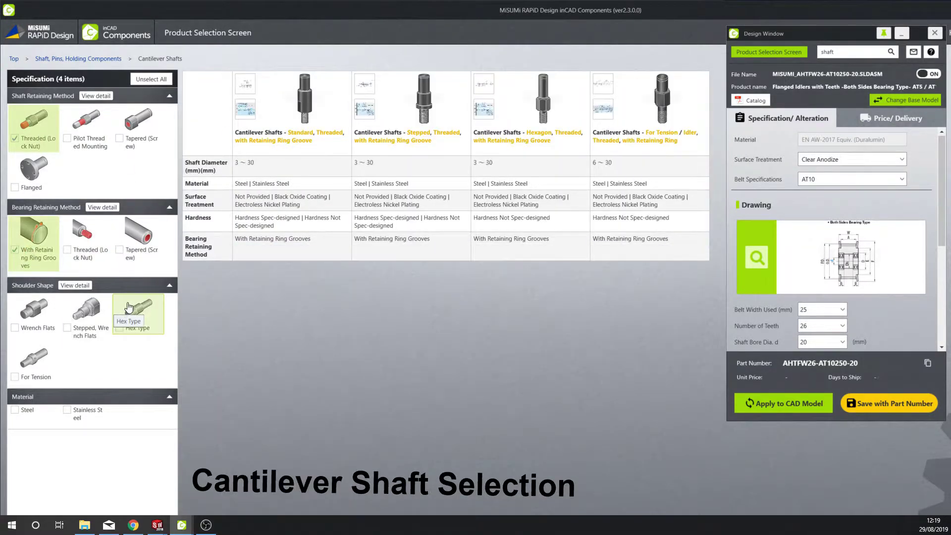
Step: Import the standard threaded cantilever shaft into SOLIDWORKS
{"action": "left_click", "coordinate": [294, 141]}
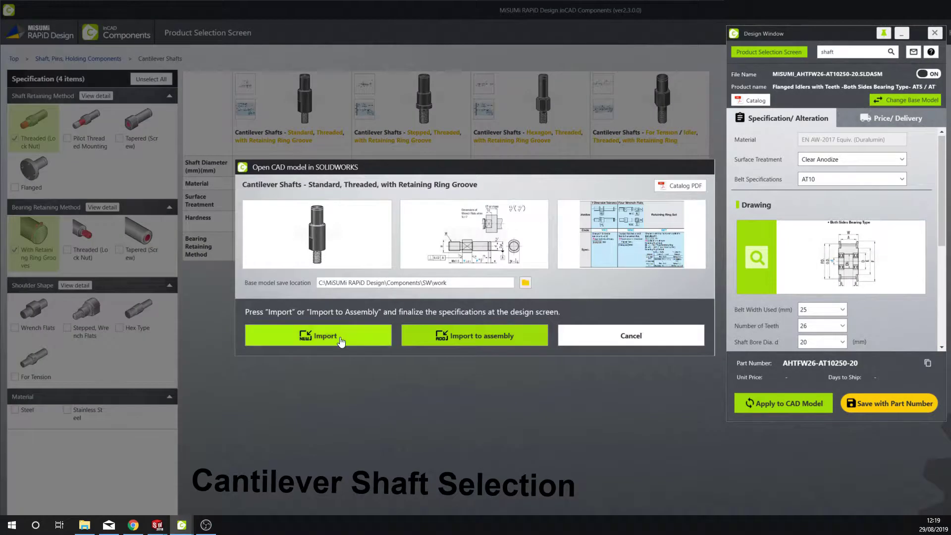
{"action": "left_click", "coordinate": [322, 335]}
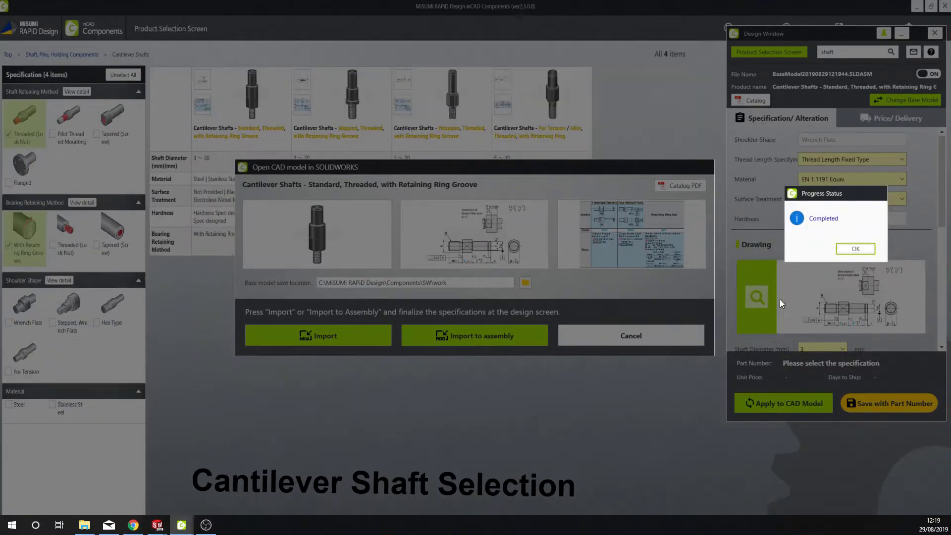
{"action": "left_click", "coordinate": [839, 253]}
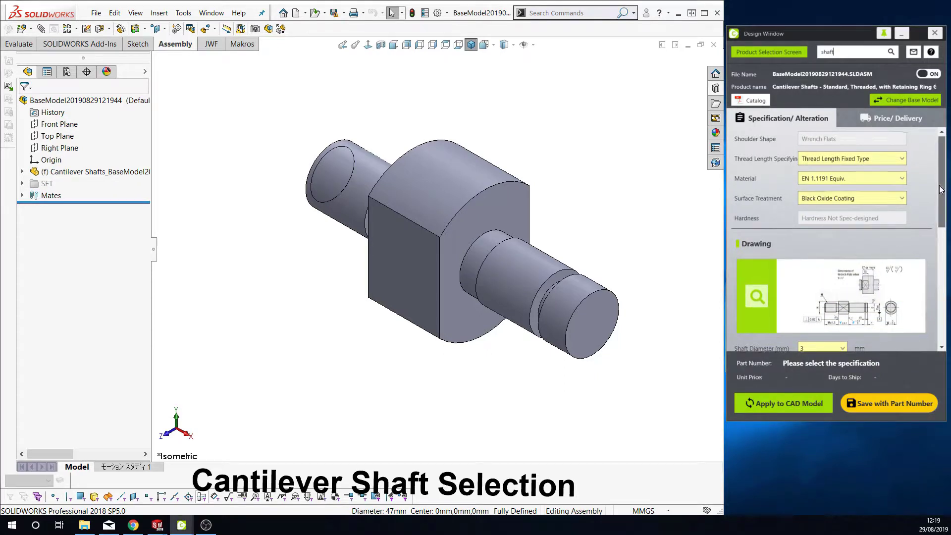
Step: Set shaft diameter 10, F 32 and H 15, and apply to regenerate FXAA10-4-F32
{"action": "scroll", "coordinate": [881, 238], "scroll_direction": "down", "scroll_amount": 3}
{"action": "left_click", "coordinate": [817, 246]}
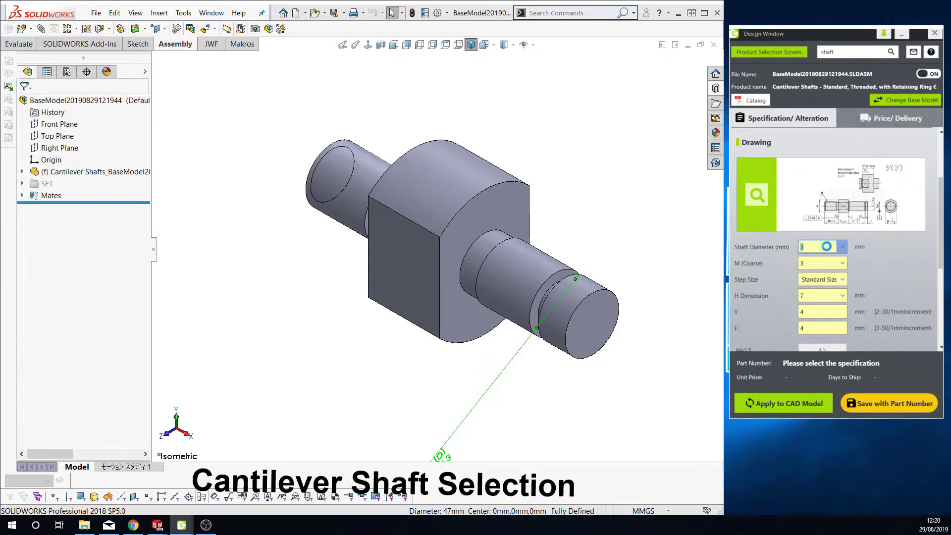
{"action": "left_click", "coordinate": [826, 246]}
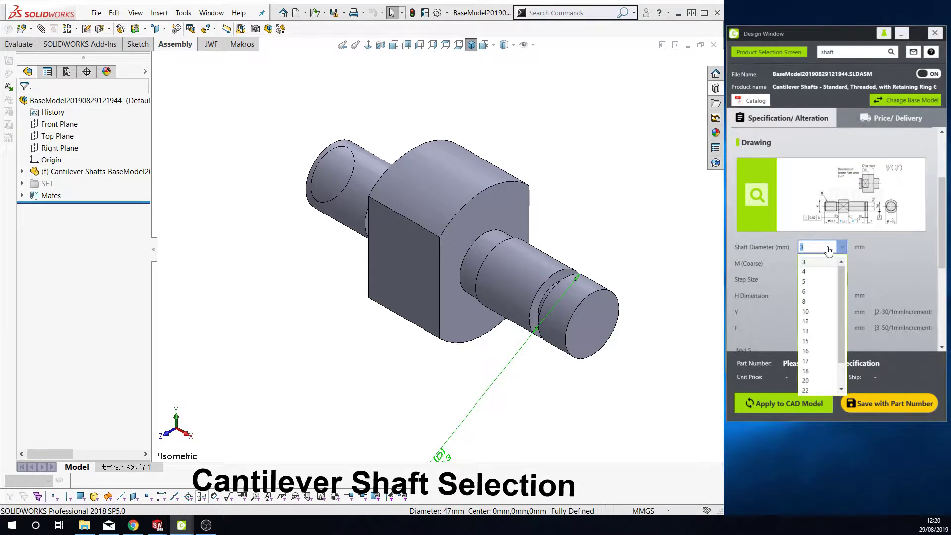
{"action": "left_click", "coordinate": [822, 311]}
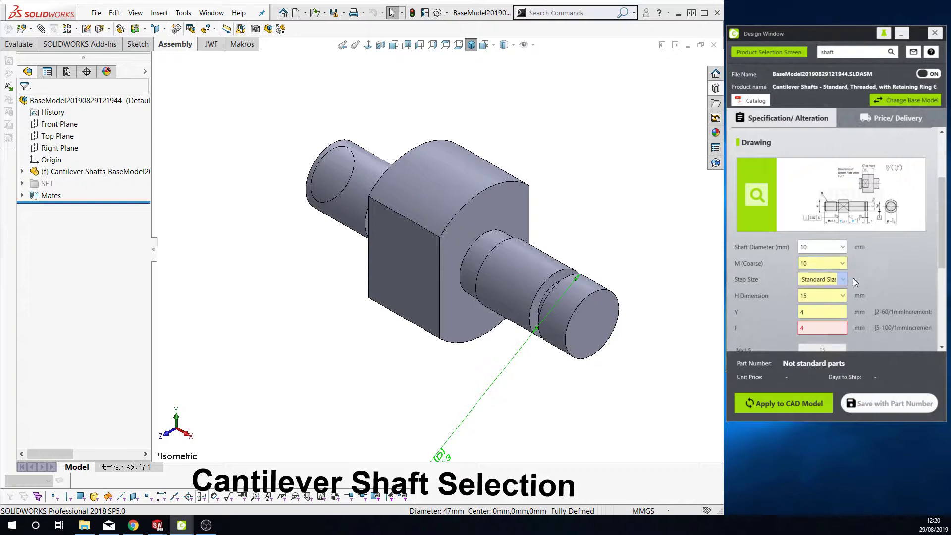
{"action": "left_click", "coordinate": [822, 326]}
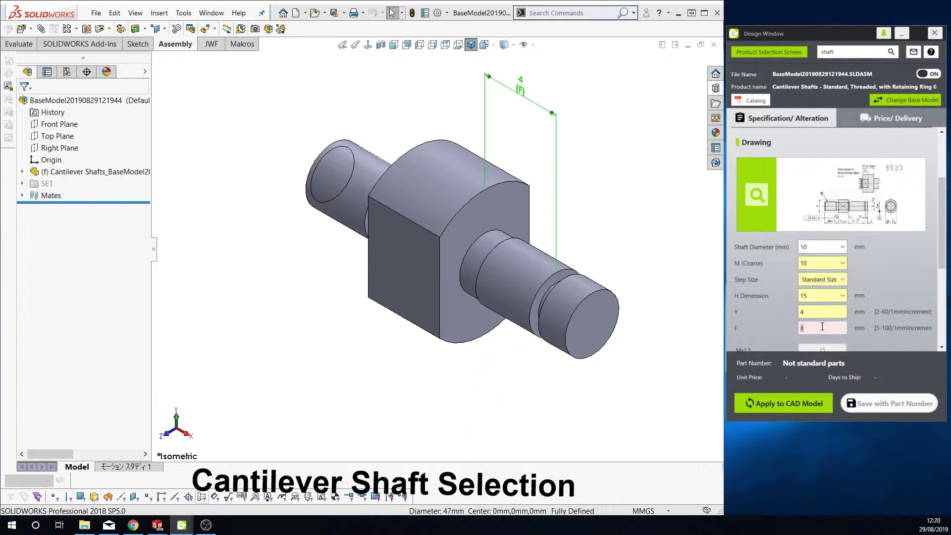
{"action": "type", "text": "32"}
{"action": "left_click", "coordinate": [812, 312]}
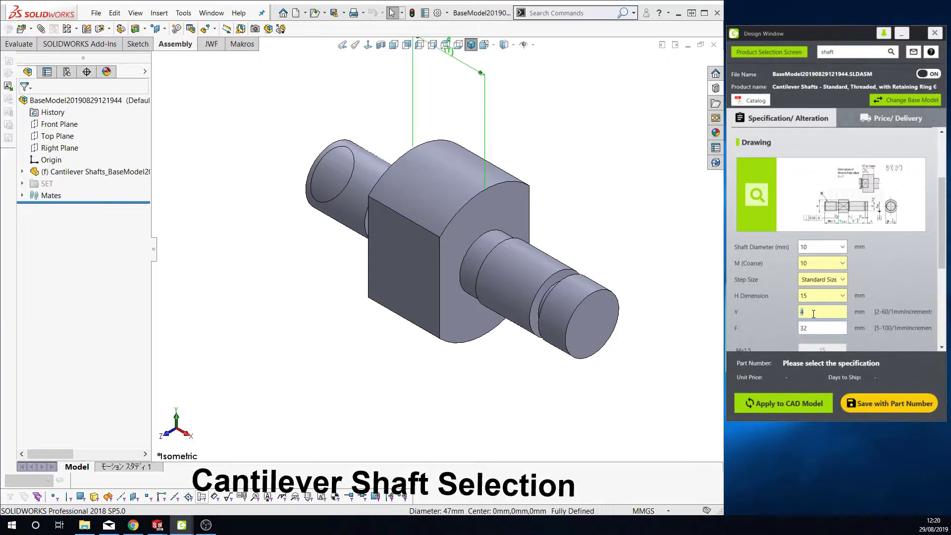
{"action": "left_click", "coordinate": [821, 298]}
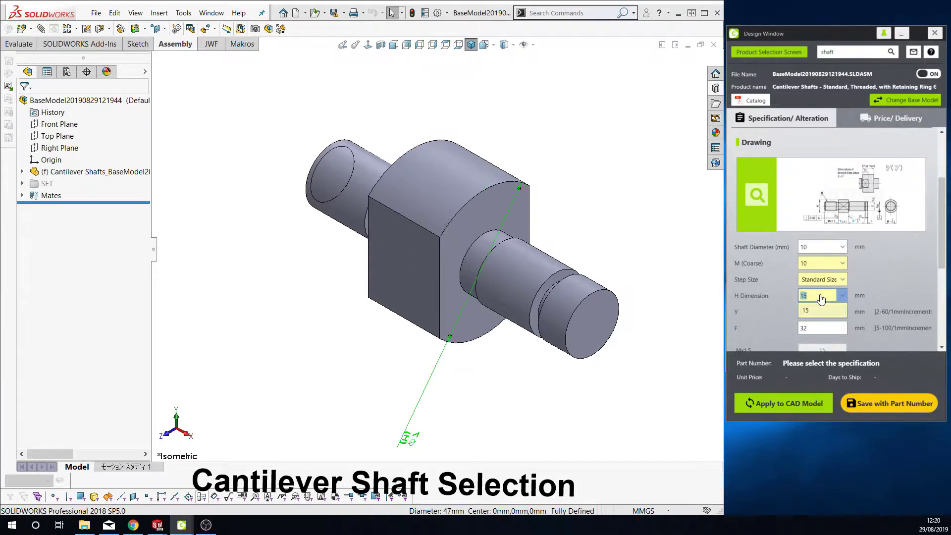
{"action": "left_click", "coordinate": [878, 289]}
{"action": "scroll", "coordinate": [883, 284], "scroll_direction": "down", "scroll_amount": 3}
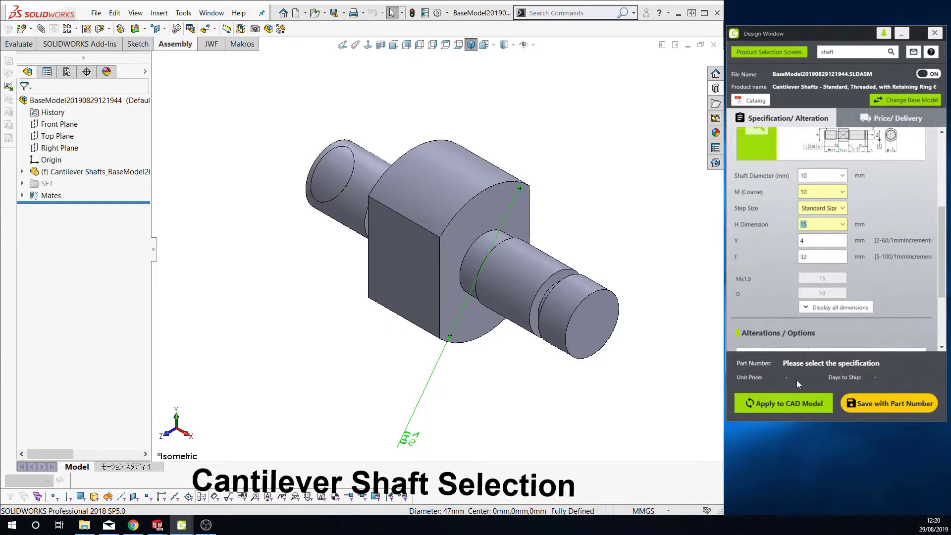
{"action": "left_click", "coordinate": [789, 402]}
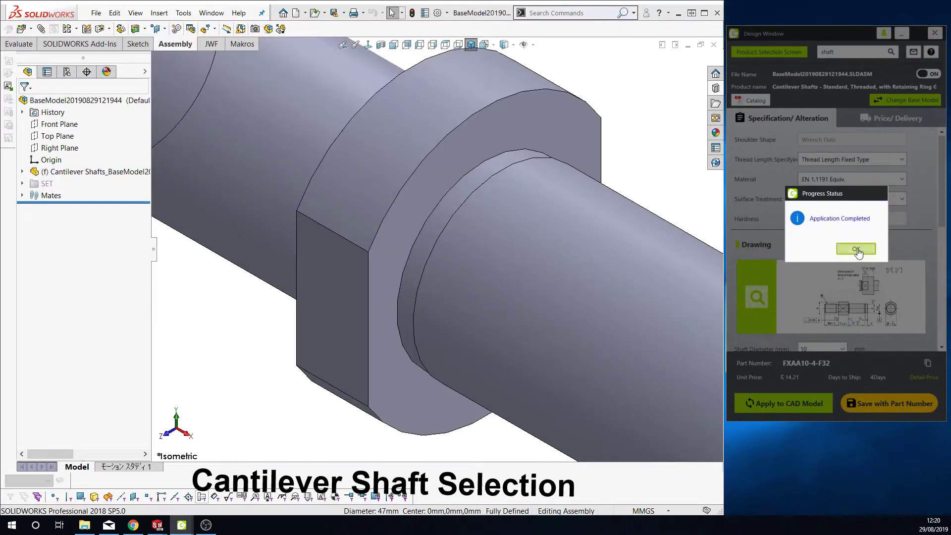
{"action": "left_click", "coordinate": [855, 249]}
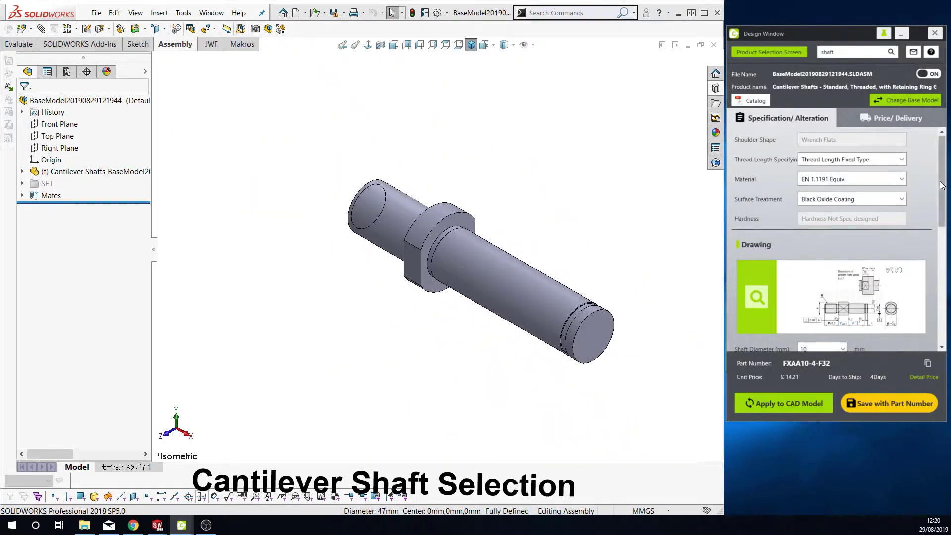
Step: Choose the SET retaining ring alteration and apply it, giving FXAA10-4-F32-SET
{"action": "scroll", "coordinate": [851, 297], "scroll_direction": "down", "scroll_amount": 5}
{"action": "scroll", "coordinate": [850, 332], "scroll_direction": "down", "scroll_amount": 1}
{"action": "left_click", "coordinate": [850, 331]}
{"action": "left_click", "coordinate": [659, 275]}
{"action": "left_click", "coordinate": [743, 361]}
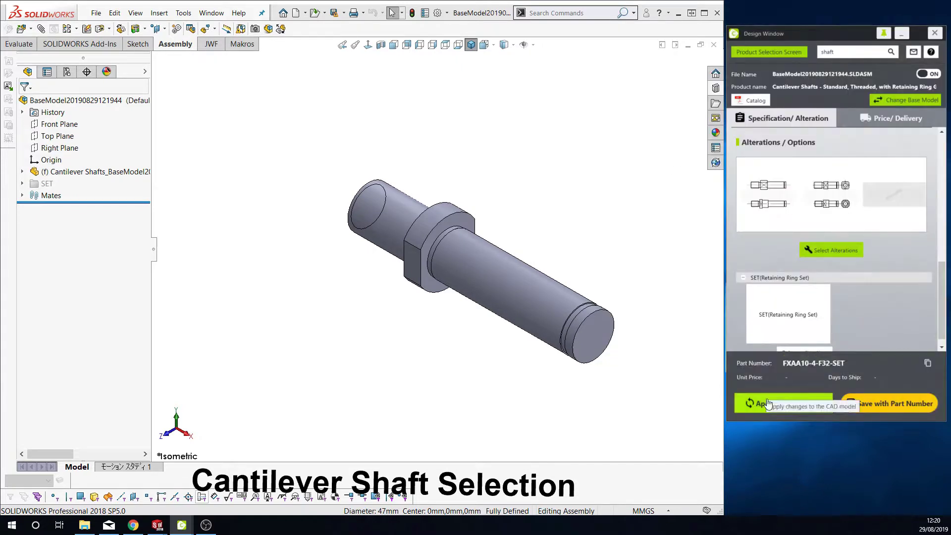
{"action": "left_click", "coordinate": [825, 403]}
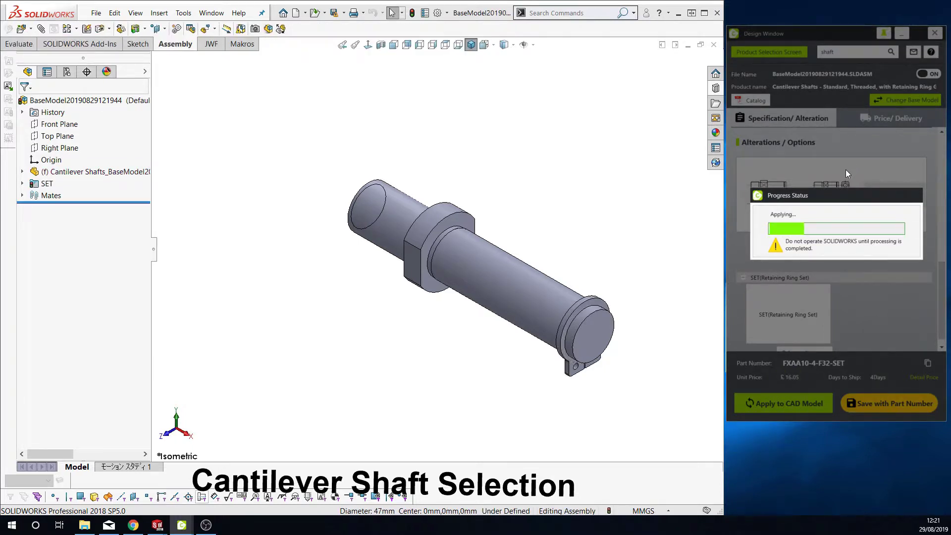
Step: Save the shaft as MISUMI_FXAA10-4-F32-SET and switch to the Example assembly
{"action": "left_click", "coordinate": [855, 249]}
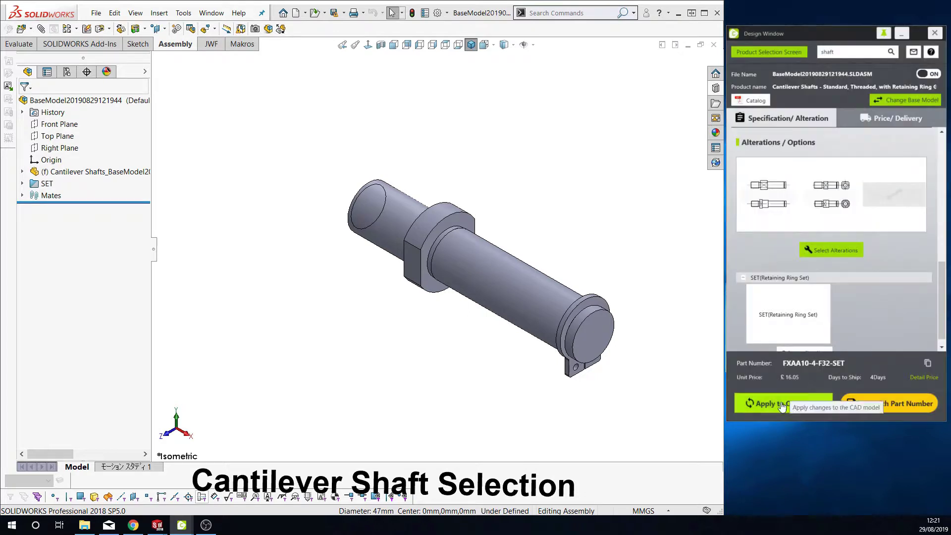
{"action": "left_click", "coordinate": [888, 403]}
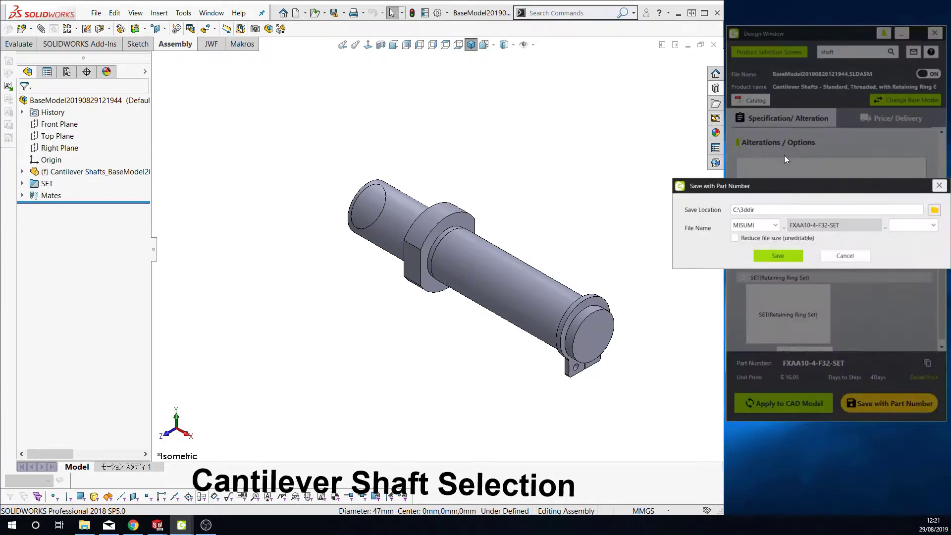
{"action": "left_click", "coordinate": [778, 260]}
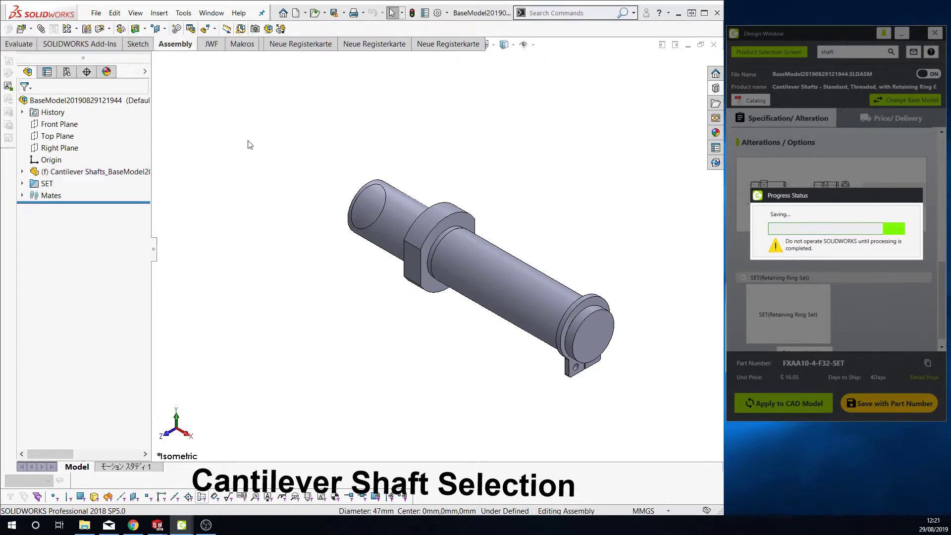
{"action": "left_click", "coordinate": [211, 13]}
{"action": "left_click", "coordinate": [227, 163]}
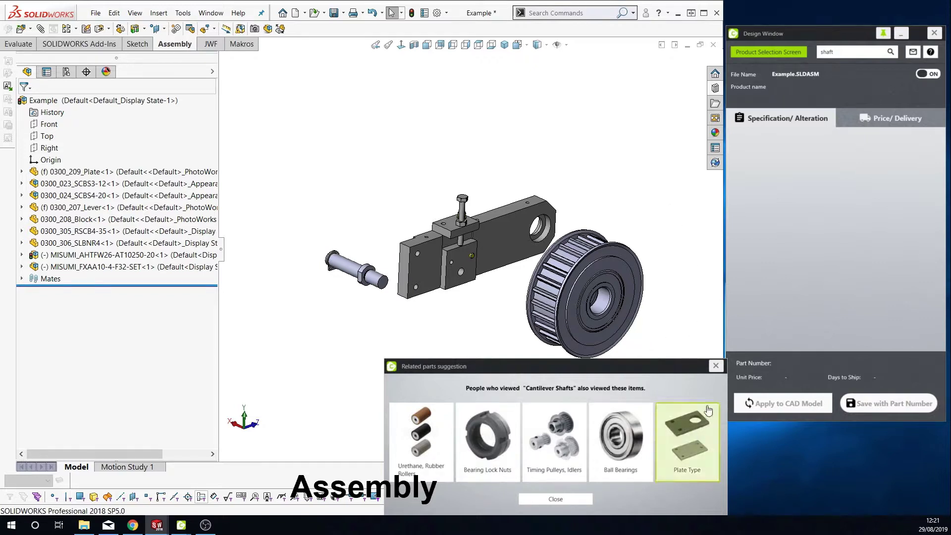
Step: Mate the shaft shoulder coincident with the plate face
{"action": "left_click", "coordinate": [715, 365]}
{"action": "scroll", "coordinate": [392, 290], "scroll_direction": "down", "scroll_amount": 5}
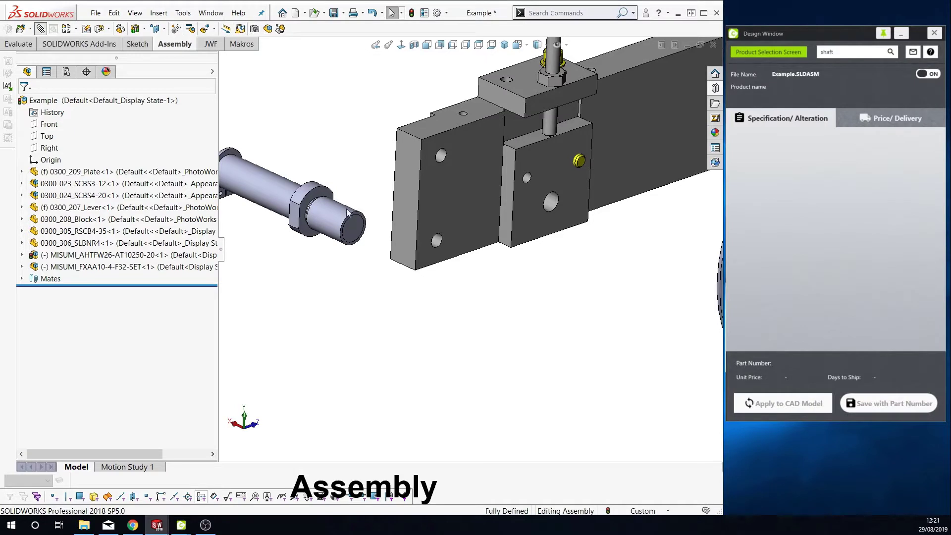
{"action": "key", "text": "m"}
{"action": "left_click", "coordinate": [319, 201]}
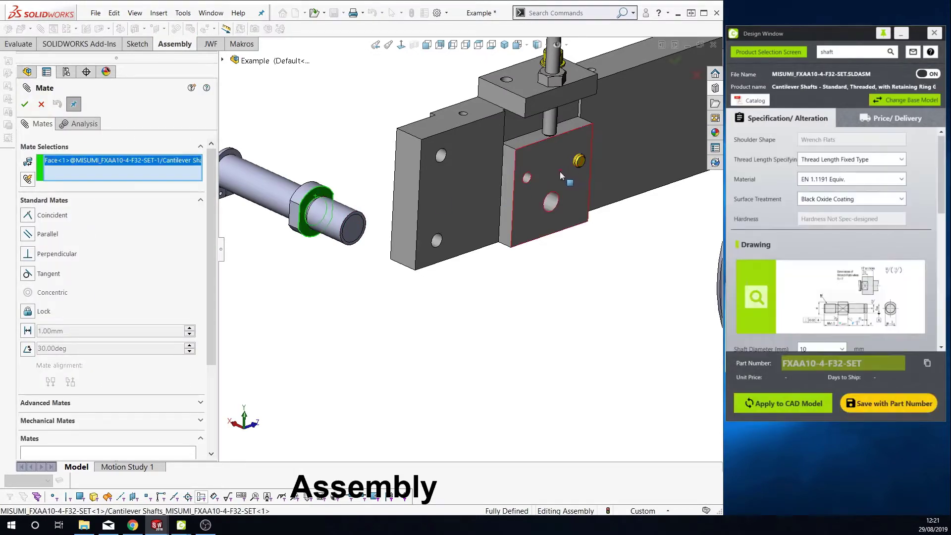
{"action": "left_click", "coordinate": [560, 172]}
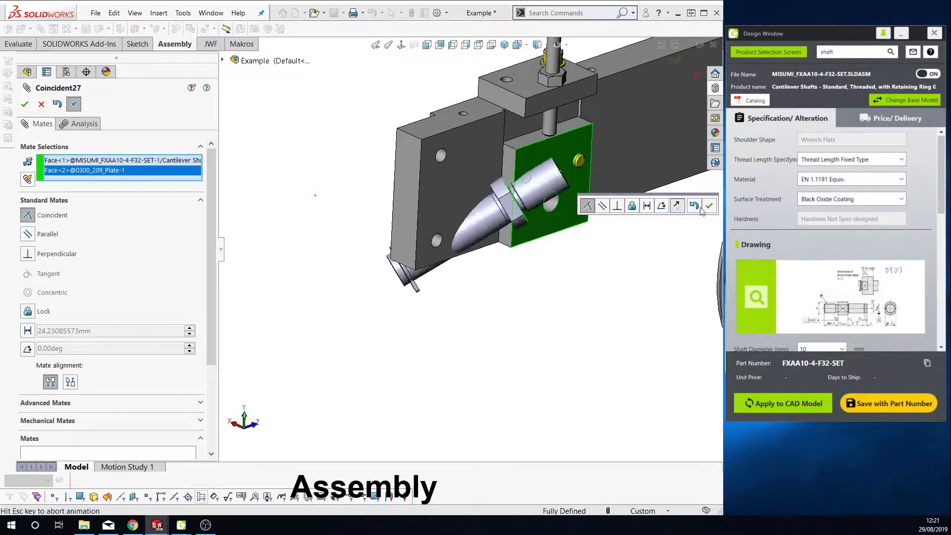
{"action": "left_click", "coordinate": [700, 207]}
Step: Mate the shaft concentric with the plate hole
{"action": "left_click", "coordinate": [554, 198]}
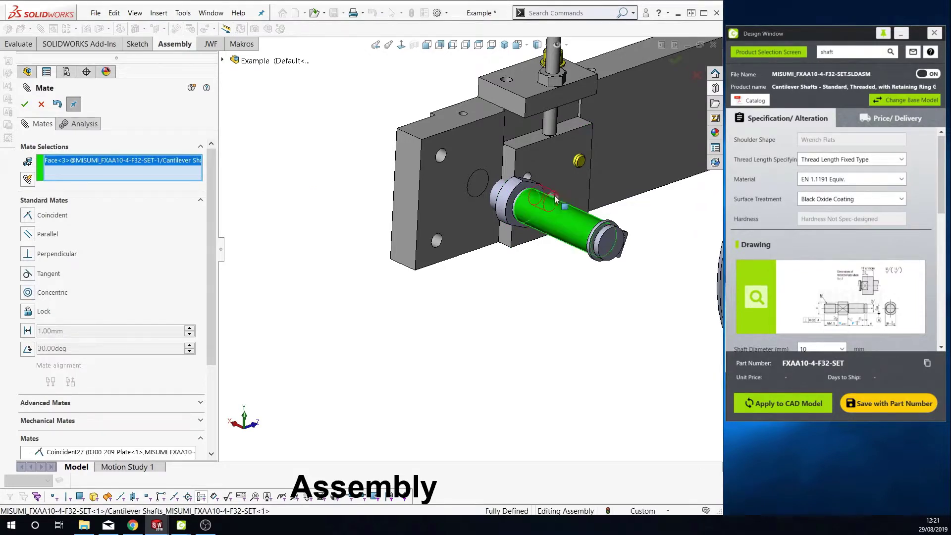
{"action": "left_click", "coordinate": [554, 195]}
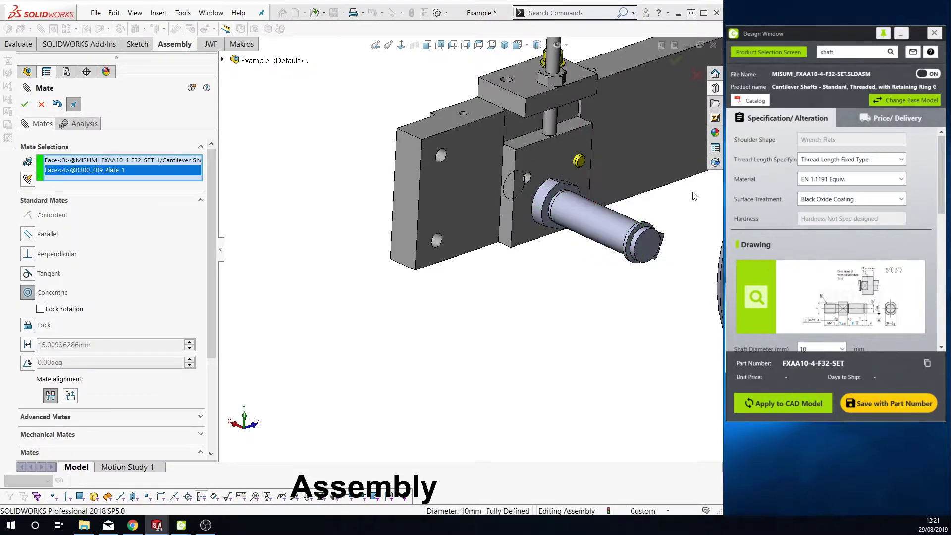
{"action": "left_click", "coordinate": [694, 196]}
{"action": "scroll", "coordinate": [643, 223], "scroll_direction": "up", "scroll_amount": 3}
{"action": "scroll", "coordinate": [594, 247], "scroll_direction": "up", "scroll_amount": 2}
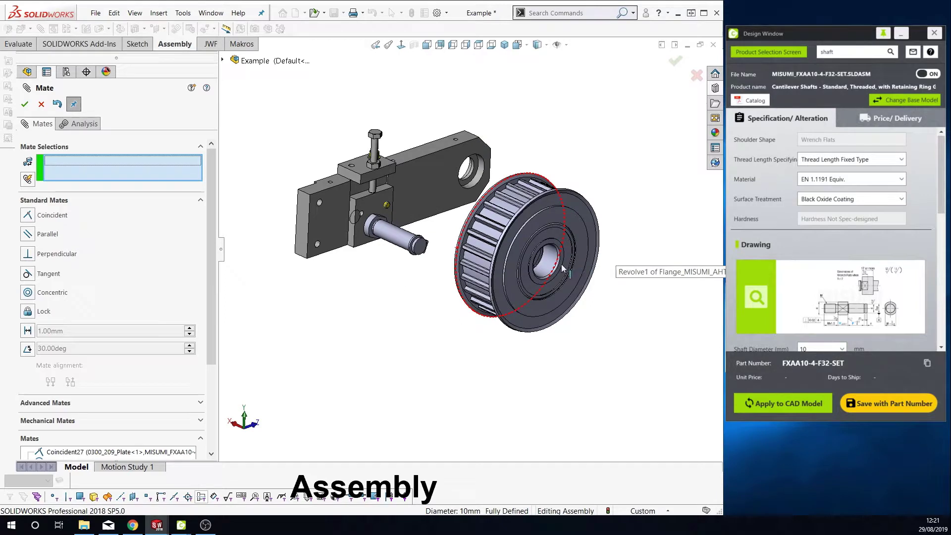
Step: Mate the pulley bore concentric with the cantilever shaft
{"action": "left_click", "coordinate": [562, 268]}
{"action": "left_click", "coordinate": [401, 241]}
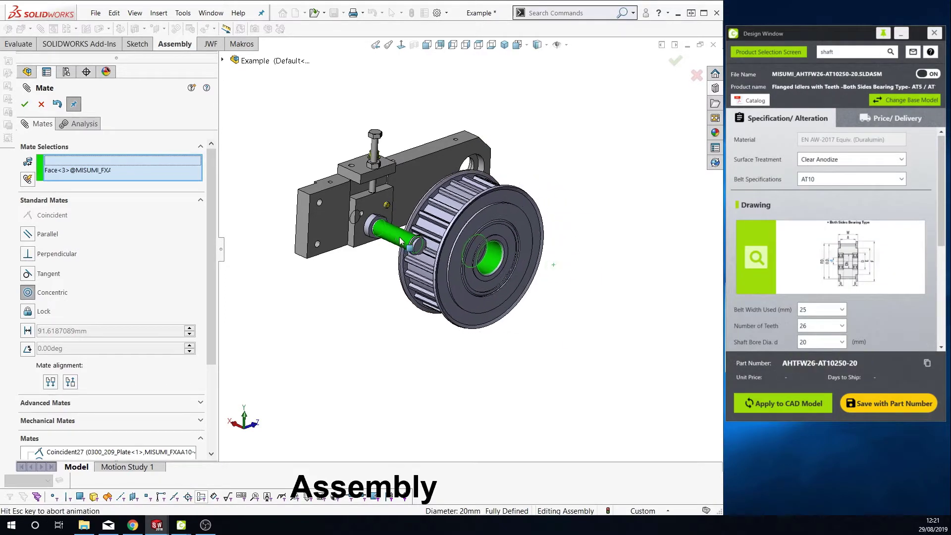
{"action": "left_click", "coordinate": [501, 272]}
{"action": "middle_click_drag", "start_coordinate": [474, 222], "coordinate": [526, 229]}
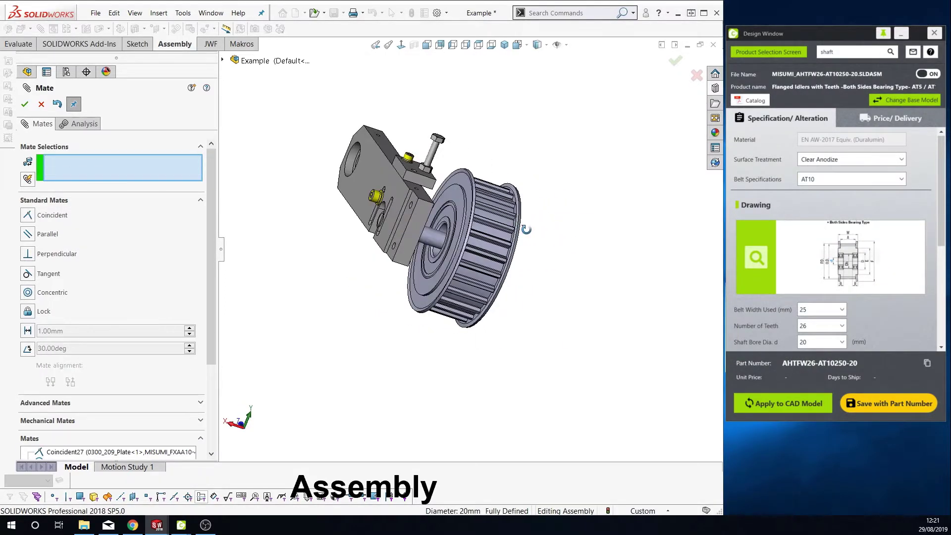
{"action": "scroll", "coordinate": [445, 226], "scroll_direction": "down", "scroll_amount": 5}
Step: Mate the bearing face coincident with the shaft face, close Mate and zoom to fit
{"action": "left_click", "coordinate": [424, 219]}
{"action": "middle_click_drag", "start_coordinate": [413, 224], "coordinate": [330, 224]}
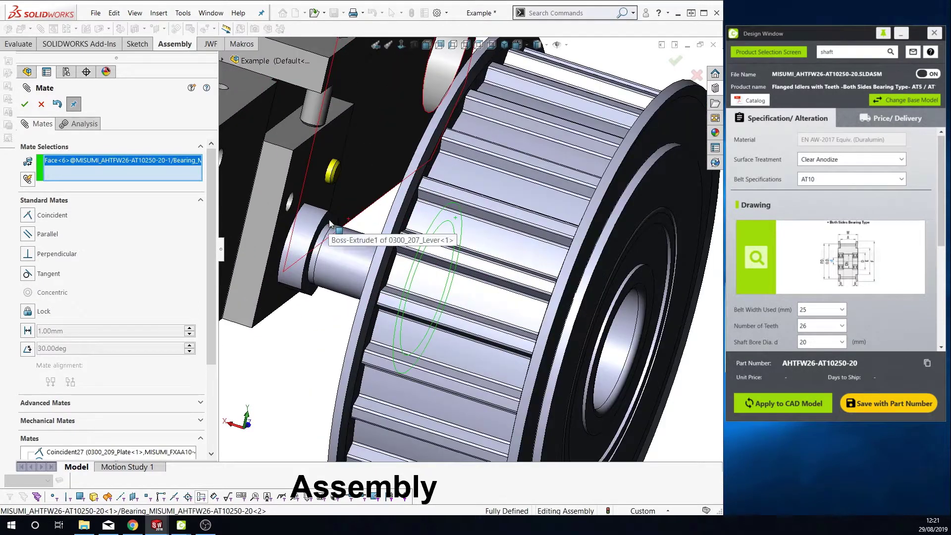
{"action": "left_click", "coordinate": [330, 224]}
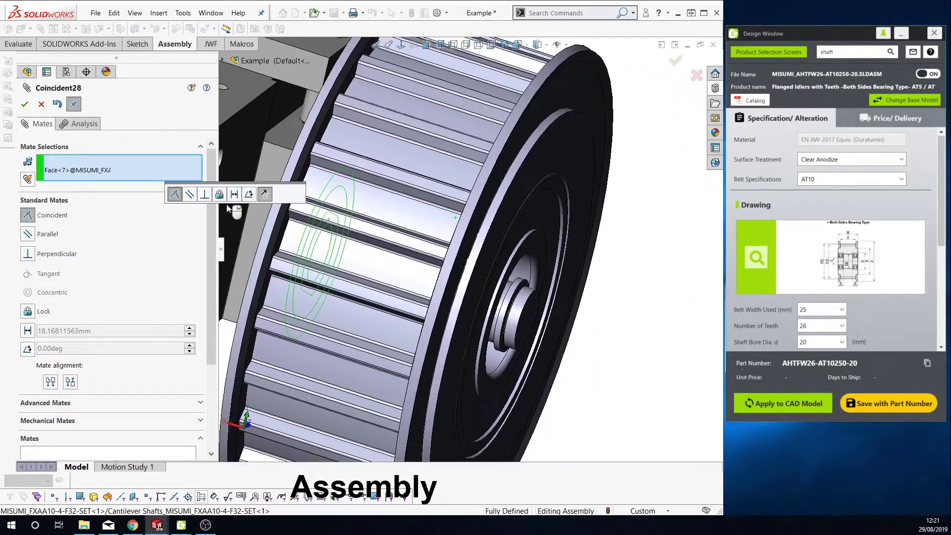
{"action": "left_click", "coordinate": [26, 104]}
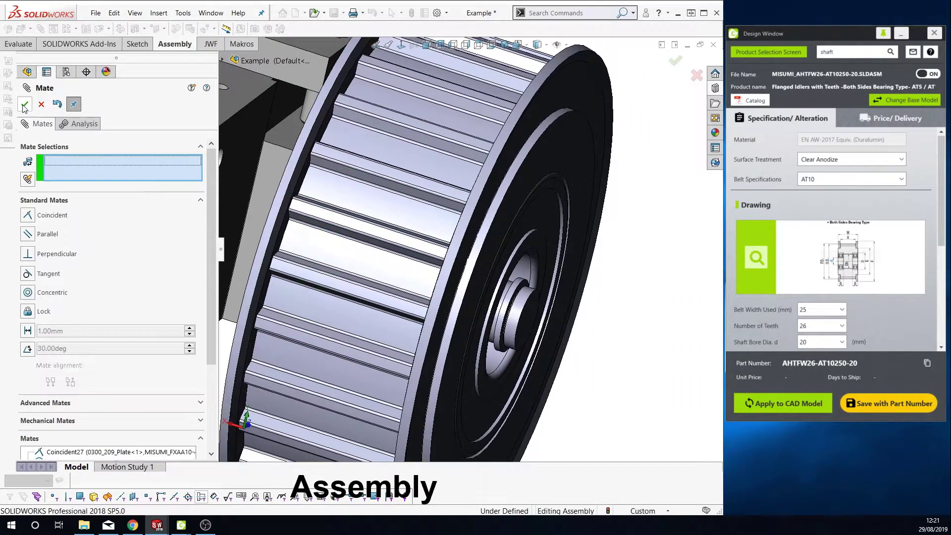
{"action": "left_click", "coordinate": [26, 104]}
{"action": "key", "text": "f"}
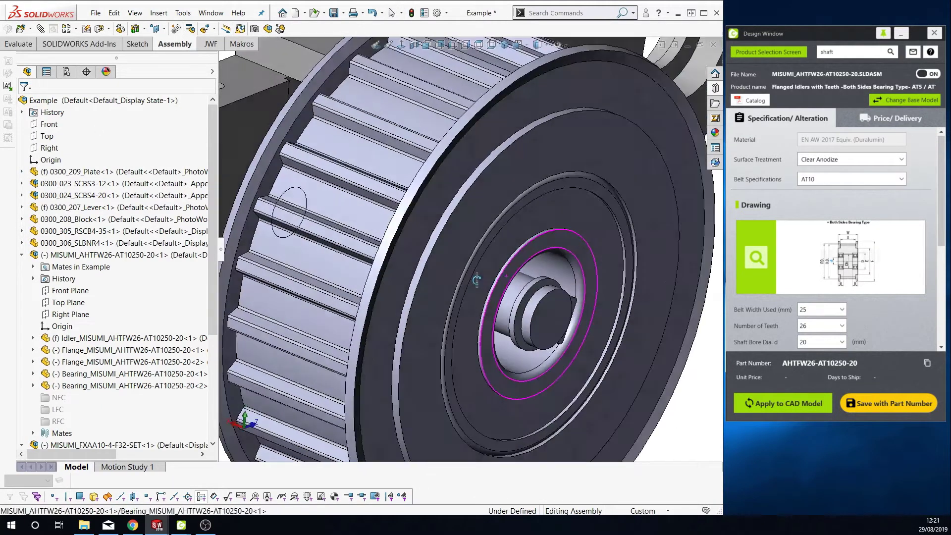
{"action": "left_click", "coordinate": [507, 257]}
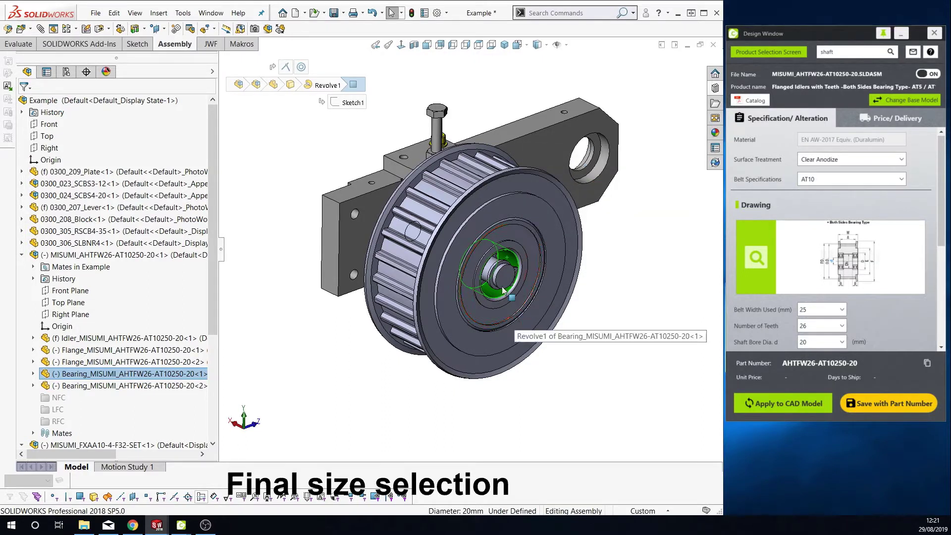
Step: Change the shaft set's diameter to 20 mm (FXAA20A-4-F32-SET) and apply it to the model
{"action": "scroll", "coordinate": [495, 273], "scroll_direction": "down", "scroll_amount": 3}
{"action": "left_click", "coordinate": [481, 261]}
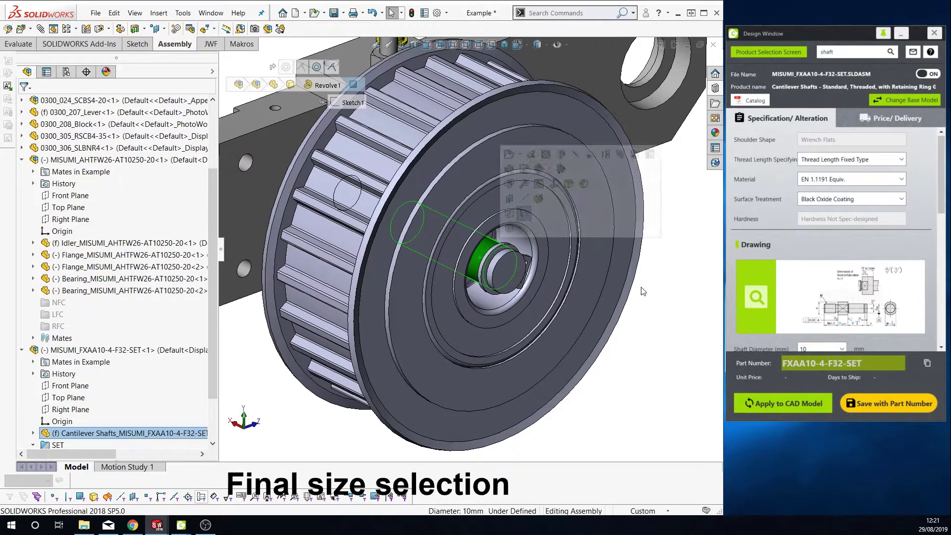
{"action": "scroll", "coordinate": [639, 292], "scroll_direction": "up", "scroll_amount": 3}
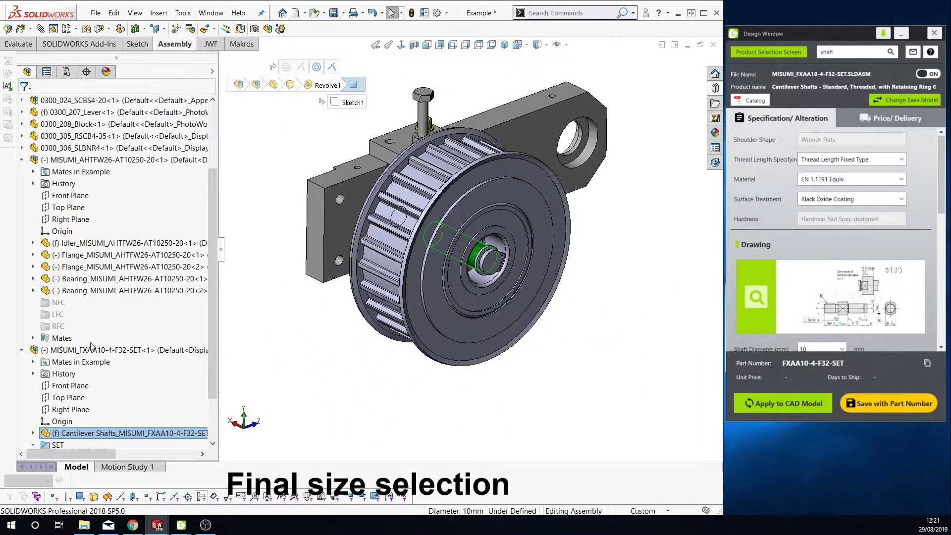
{"action": "left_click", "coordinate": [92, 349]}
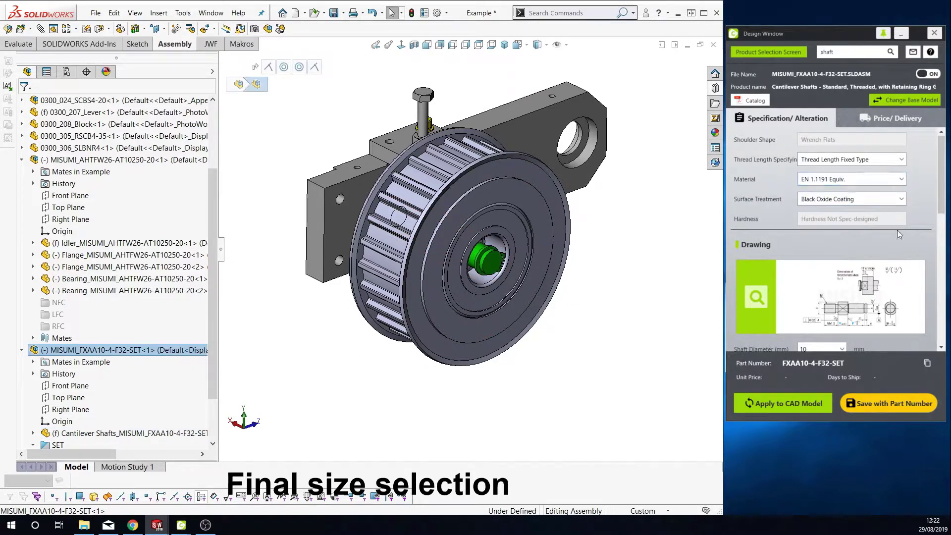
{"action": "scroll", "coordinate": [899, 233], "scroll_direction": "down", "scroll_amount": 3}
{"action": "left_click", "coordinate": [828, 278]}
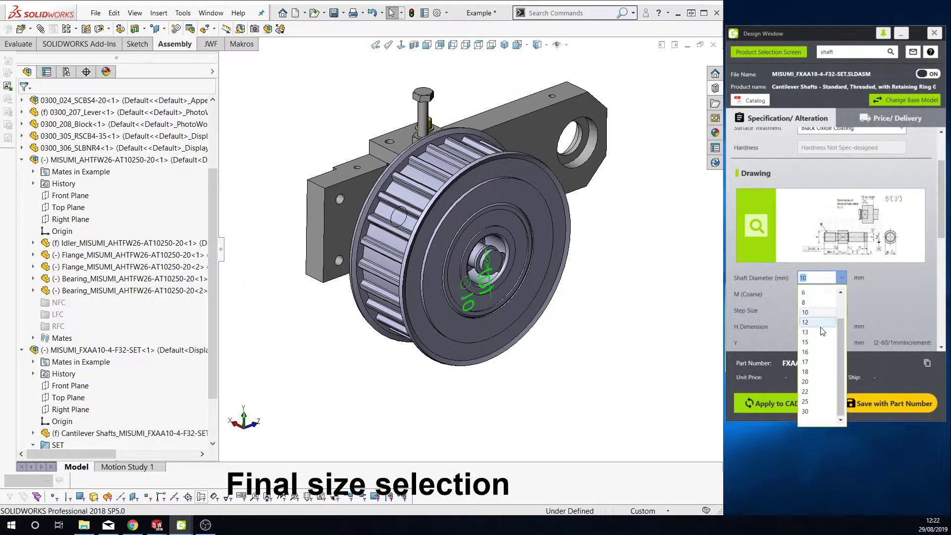
{"action": "left_click", "coordinate": [810, 382]}
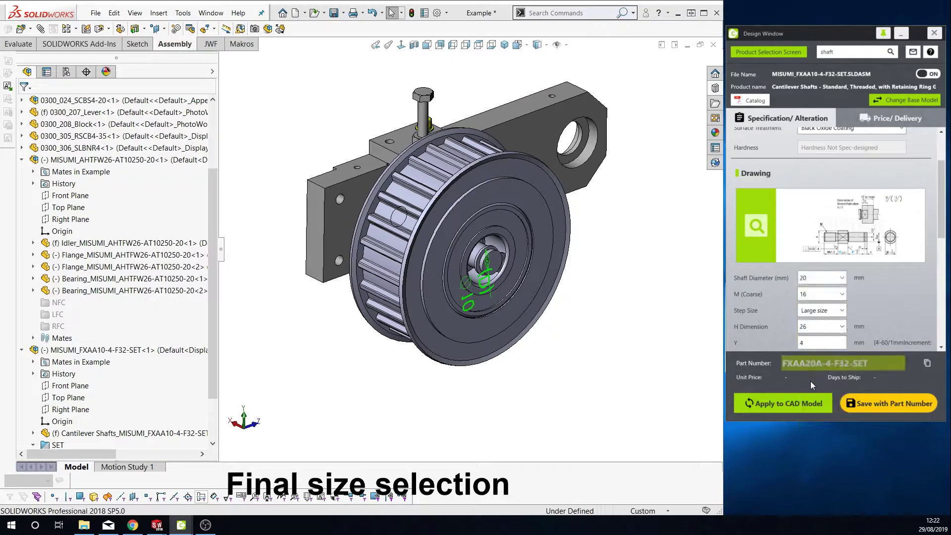
{"action": "scroll", "coordinate": [866, 281], "scroll_direction": "down", "scroll_amount": 2}
{"action": "left_click", "coordinate": [782, 403]}
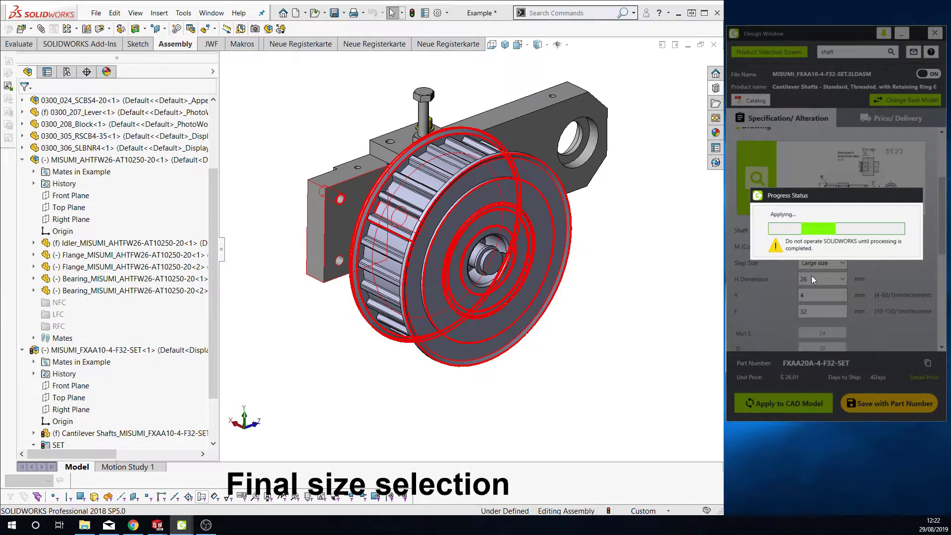
{"action": "left_click", "coordinate": [849, 248]}
Step: Measure the 32.5 mm normal distance between the pulley's two bearing faces
{"action": "scroll", "coordinate": [569, 255], "scroll_direction": "down", "scroll_amount": 5}
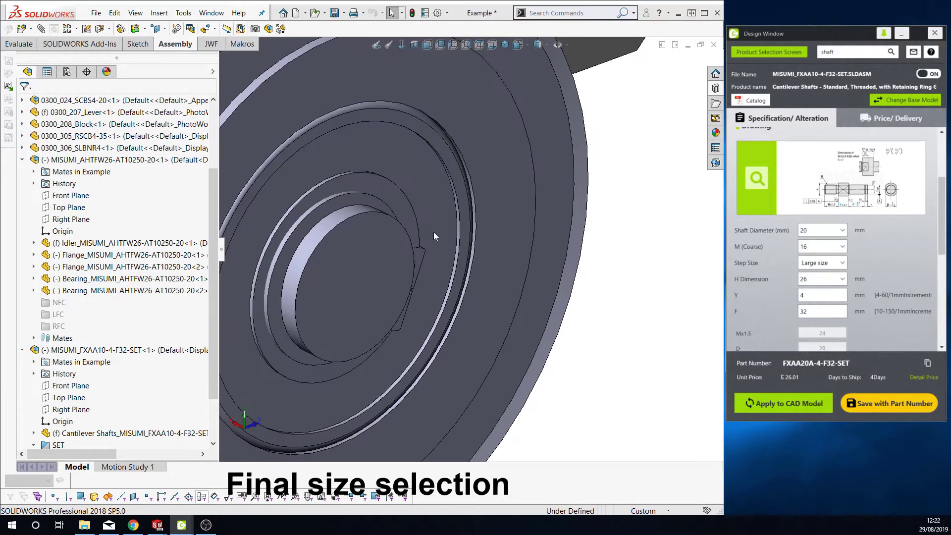
{"action": "left_click", "coordinate": [370, 185]}
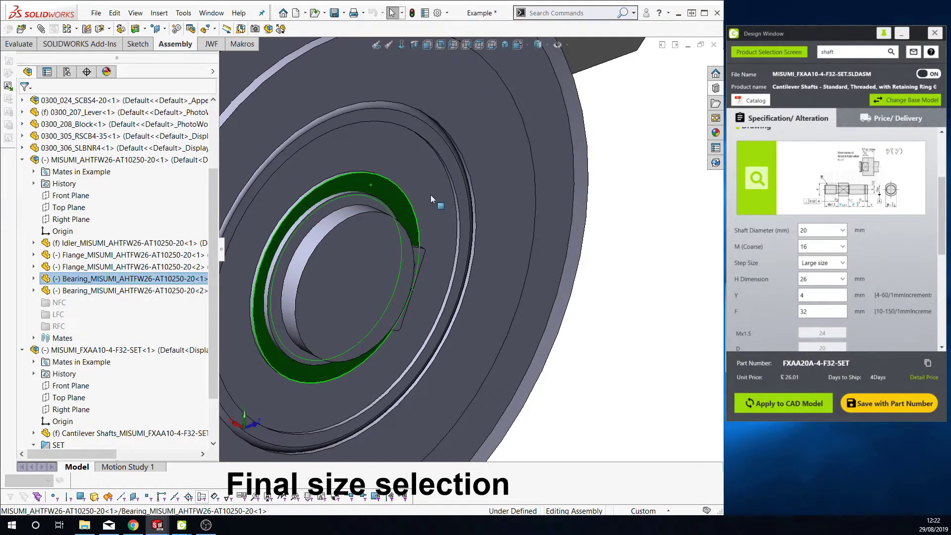
{"action": "middle_click_drag", "start_coordinate": [430, 195], "coordinate": [307, 202]}
{"action": "left_click", "coordinate": [307, 202]}
{"action": "scroll", "coordinate": [306, 202], "scroll_direction": "down", "scroll_amount": 4}
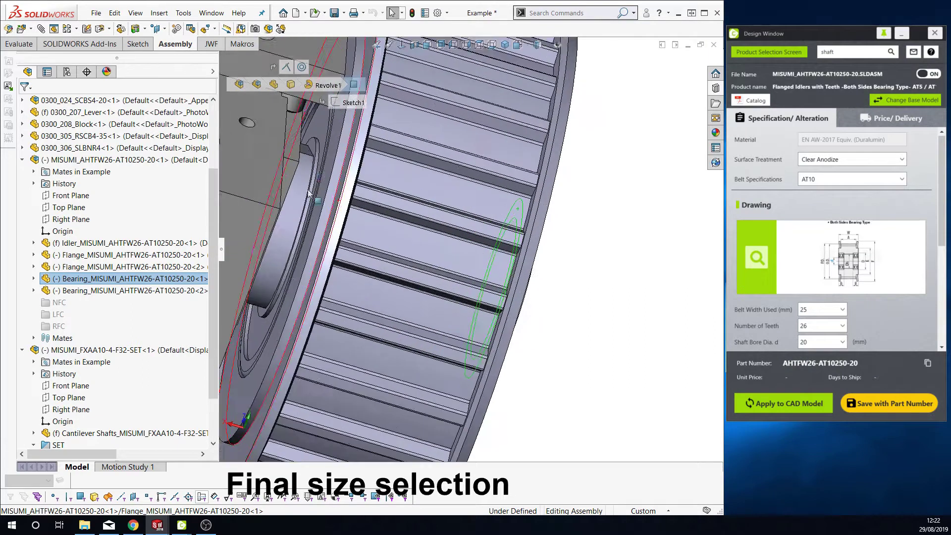
{"action": "left_click", "coordinate": [439, 248], "text": "ctrl"}
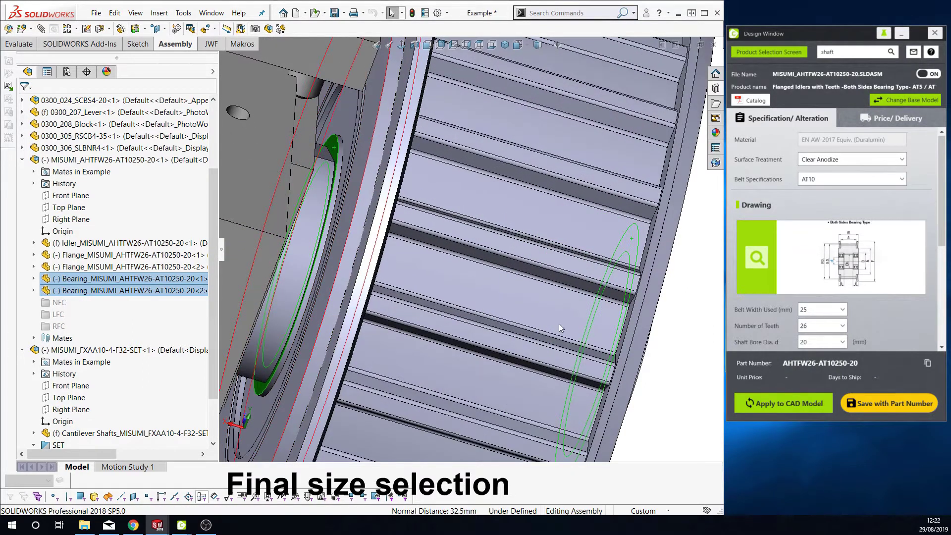
{"action": "scroll", "coordinate": [623, 330], "scroll_direction": "up", "scroll_amount": 4}
{"action": "key", "text": "ctrl+7"}
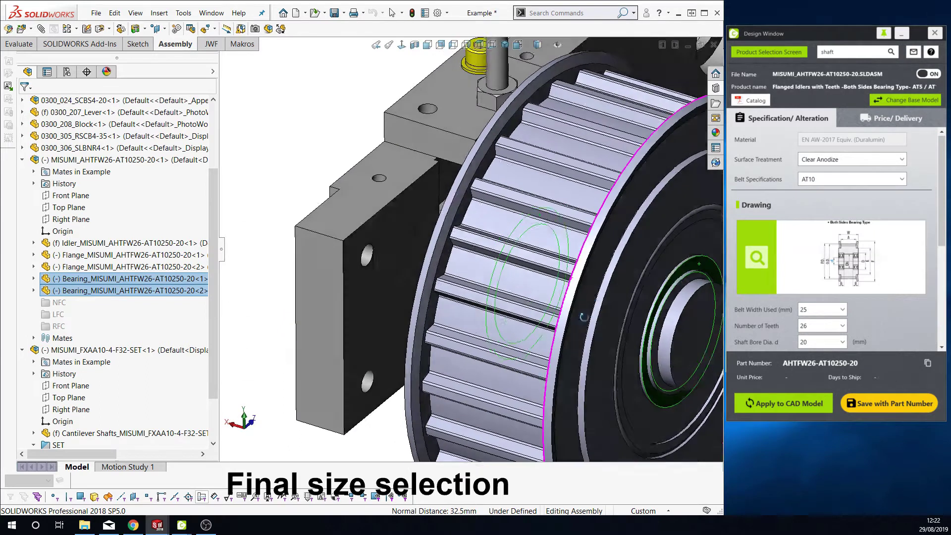
Step: Set the shaft set's F length to 33 (FXAA20A-4-F33-SET) and apply it to the model
{"action": "left_click", "coordinate": [55, 159]}
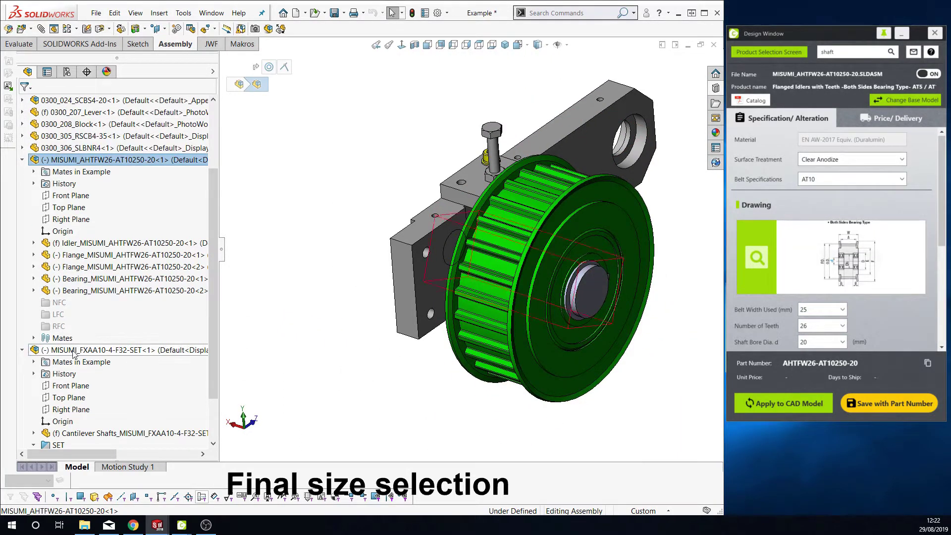
{"action": "left_click", "coordinate": [62, 349]}
{"action": "scroll", "coordinate": [871, 287], "scroll_direction": "down", "scroll_amount": 3}
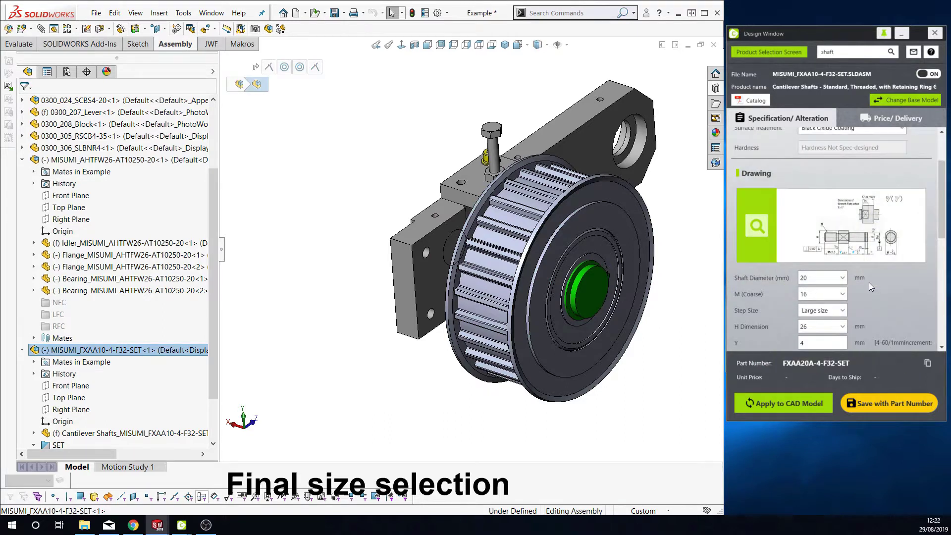
{"action": "scroll", "coordinate": [868, 282], "scroll_direction": "down", "scroll_amount": 2}
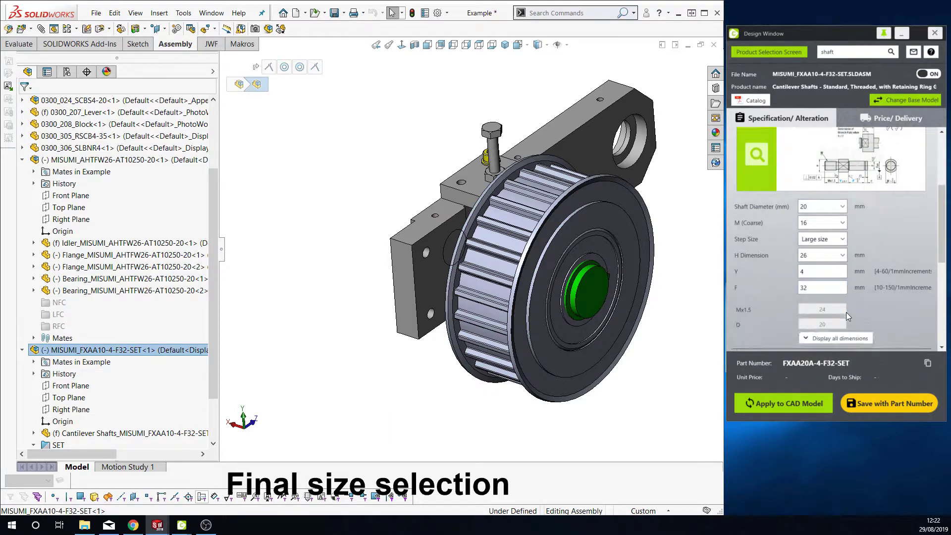
{"action": "double_click", "coordinate": [823, 291]}
{"action": "type", "text": "33"}
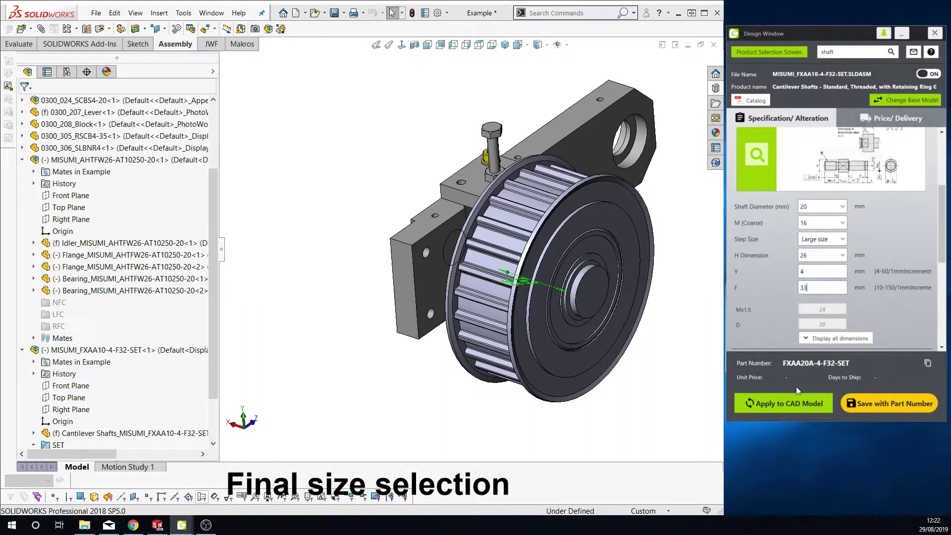
{"action": "left_click", "coordinate": [778, 405]}
{"action": "left_click", "coordinate": [768, 406]}
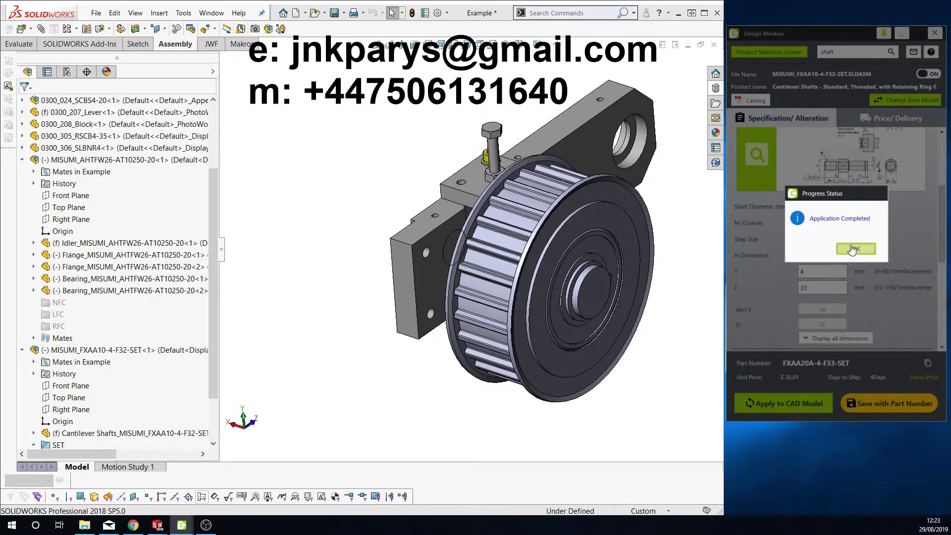
Step: Confirm the FXAA20A-4-F33-SET update, then inspect the idler pulley seated on the longer shaft
{"action": "left_click", "coordinate": [852, 251]}
{"action": "scroll", "coordinate": [587, 272], "scroll_direction": "down", "scroll_amount": 5}
{"action": "mouse_move", "coordinate": [587, 271]}
{"action": "middle_mouse_down"}
{"action": "mouse_move", "coordinate": [630, 259]}
{"action": "mouse_move", "coordinate": [571, 229]}
{"action": "mouse_move", "coordinate": [555, 275]}
{"action": "mouse_move", "coordinate": [553, 266]}
{"action": "middle_mouse_up"}
{"action": "key", "text": "f"}
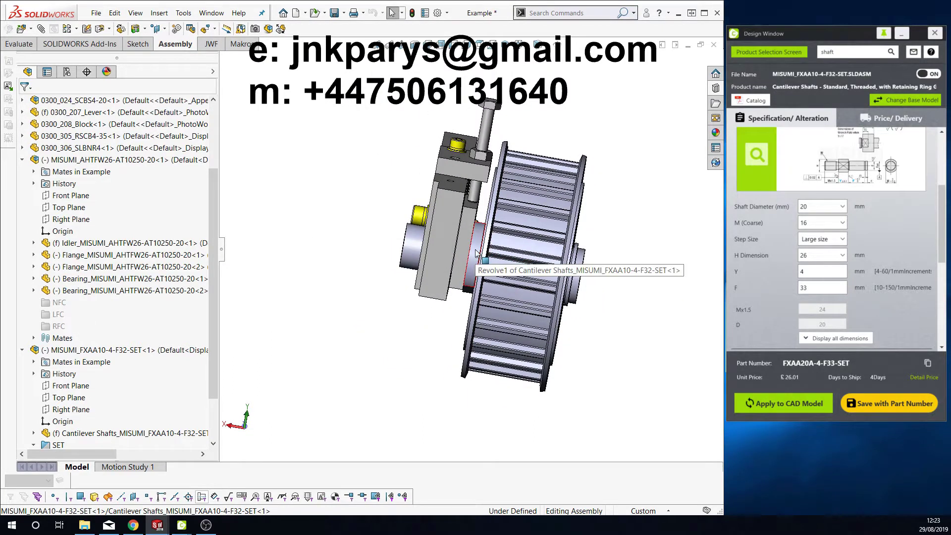
{"action": "middle_click_drag", "start_coordinate": [495, 237], "coordinate": [533, 218]}
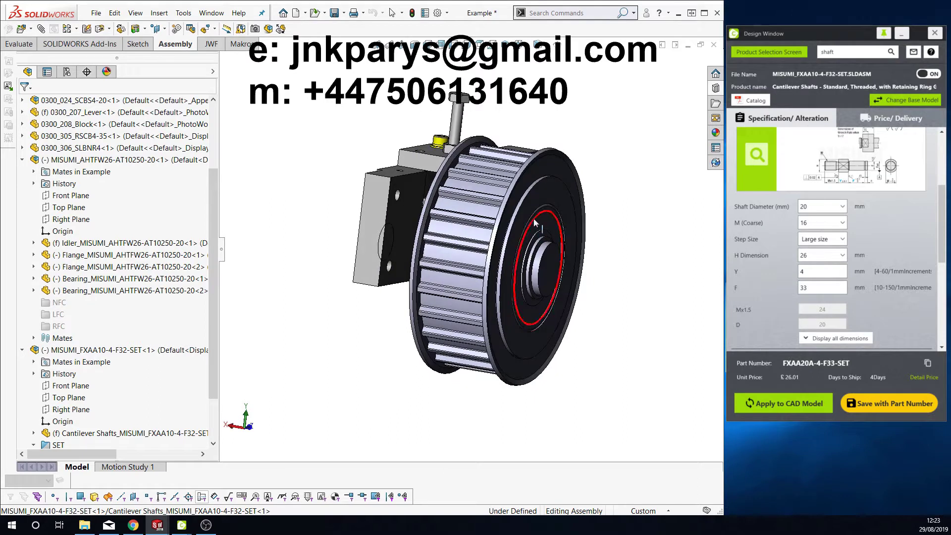
{"action": "left_click", "coordinate": [550, 190]}
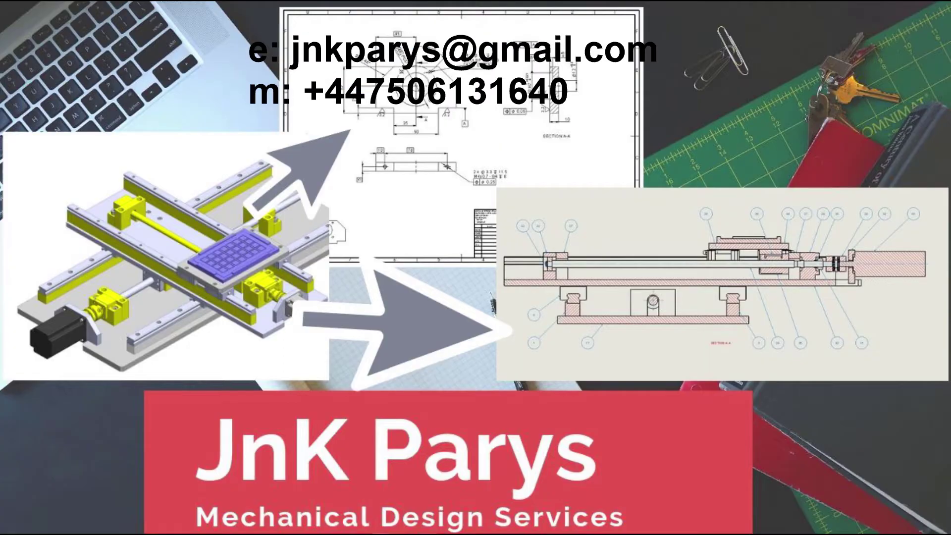